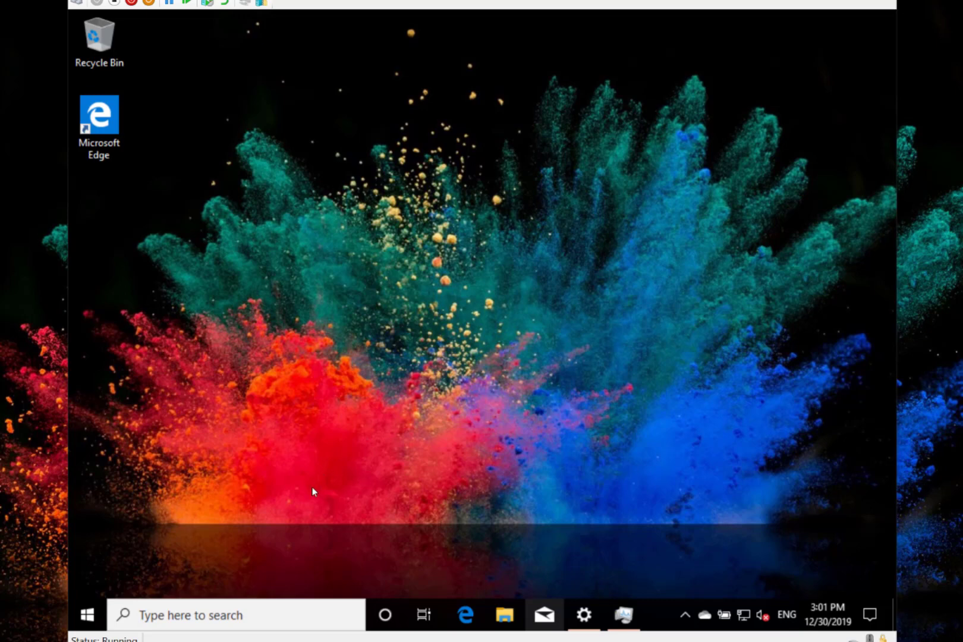
Run winver from Start search to display Version 2004 (OS Build 19041.1).
left_click(99, 617)
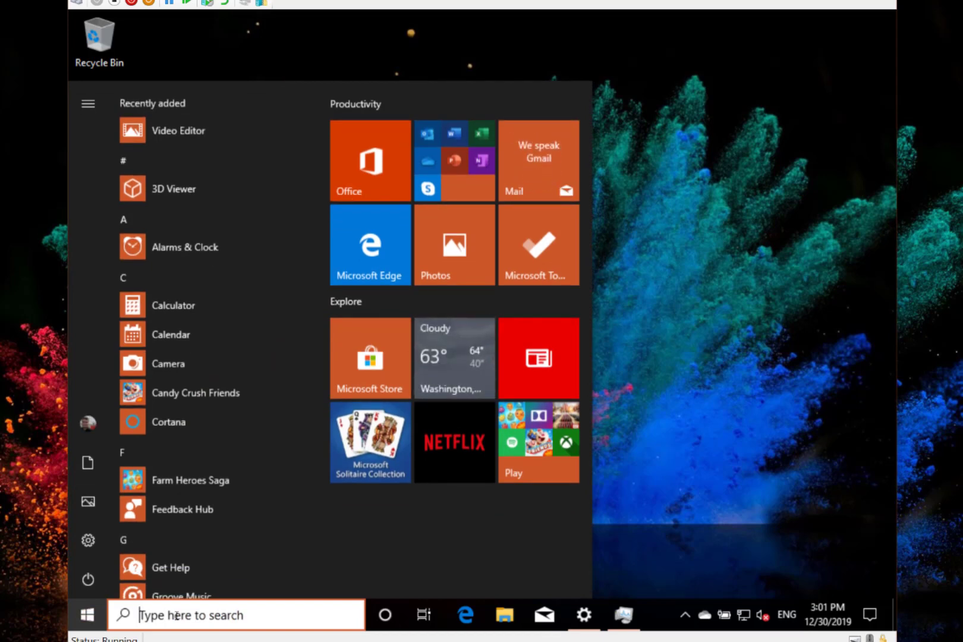
type("winver")
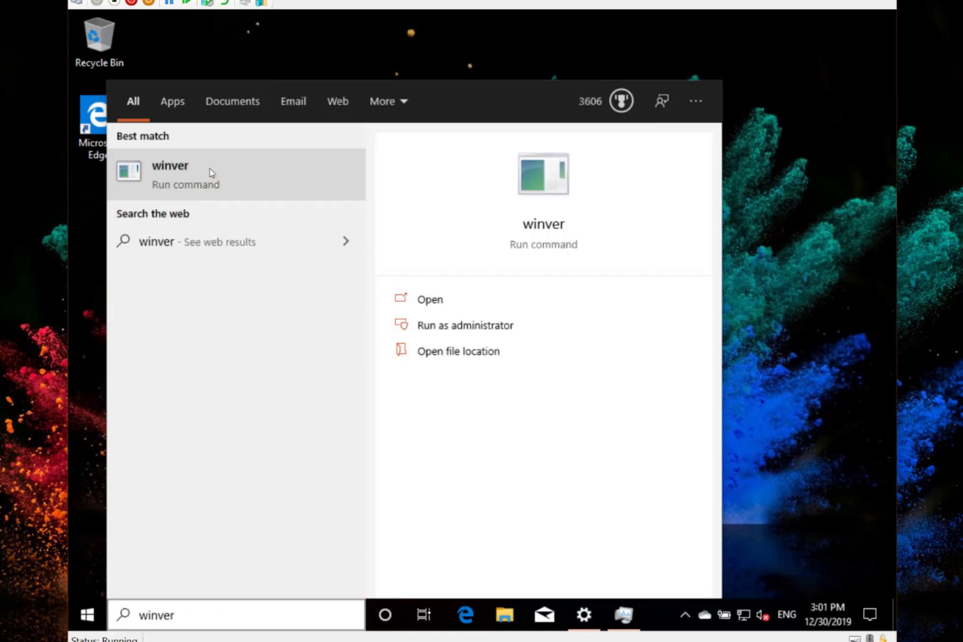
left_click(209, 172)
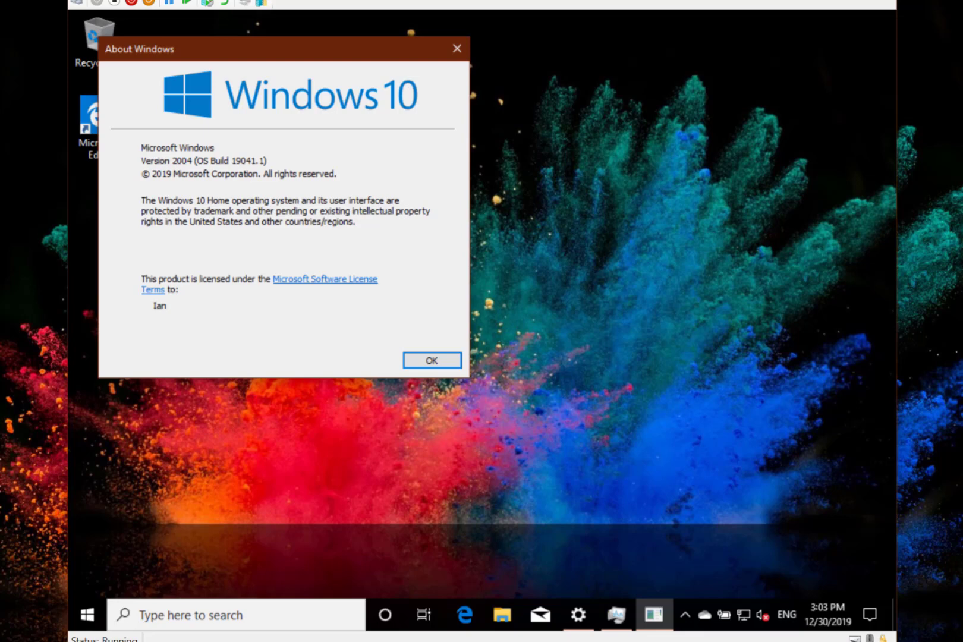
Close About Windows and dismiss the host PC's Cortana panel, back to the VM desktop.
left_click(427, 359)
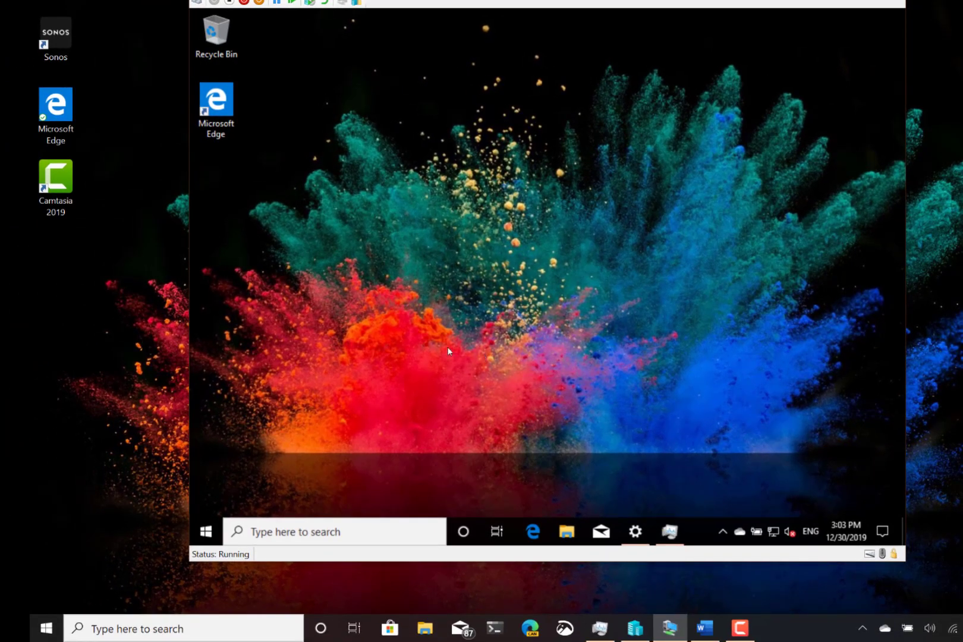
left_click(321, 629)
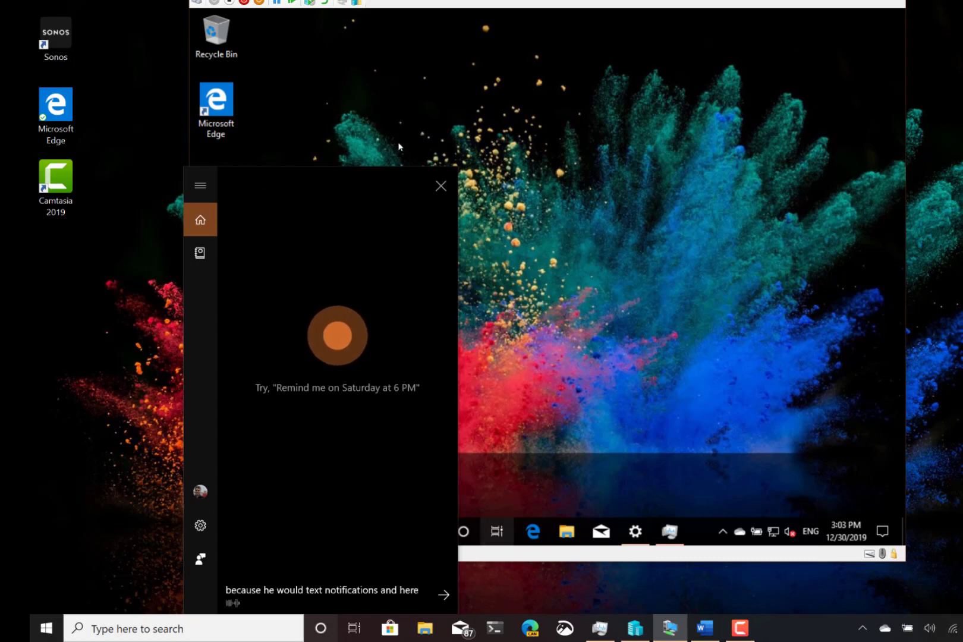
left_click(441, 185)
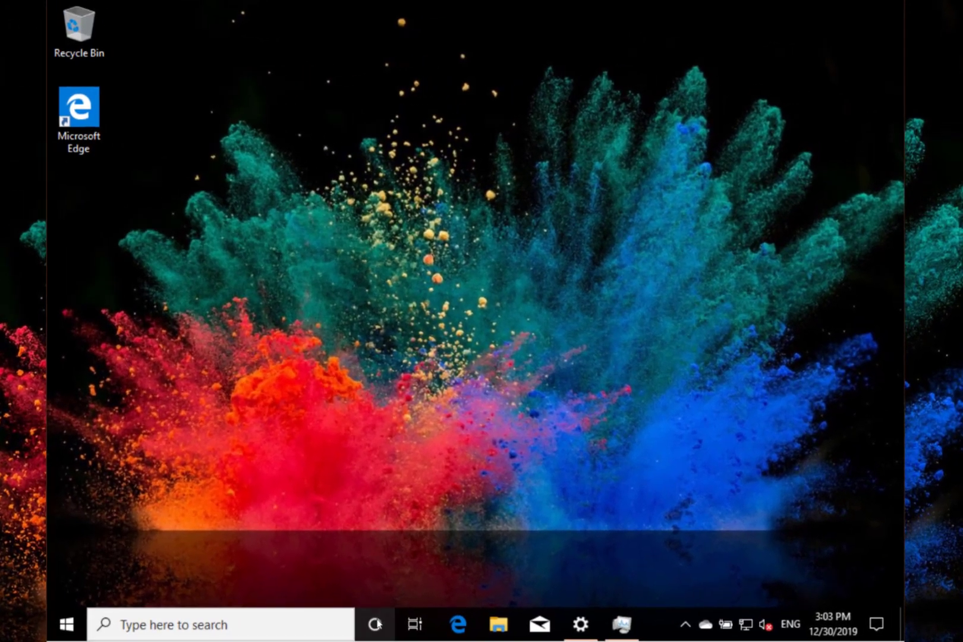
Ask Cortana in the VM to 'send an email', then cancel the drafted email.
left_click(376, 625)
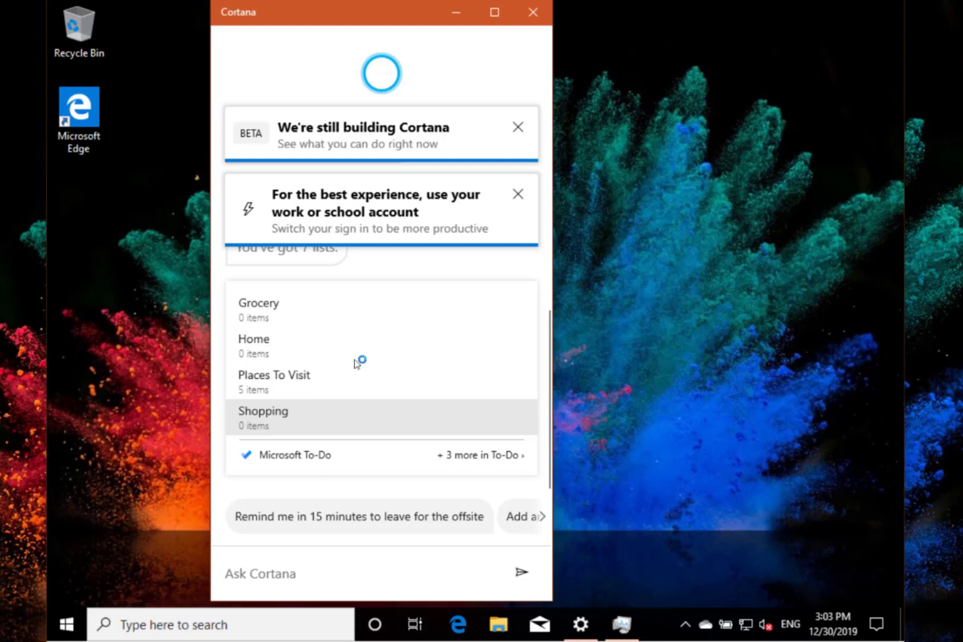
scroll(383, 527, "down", 2)
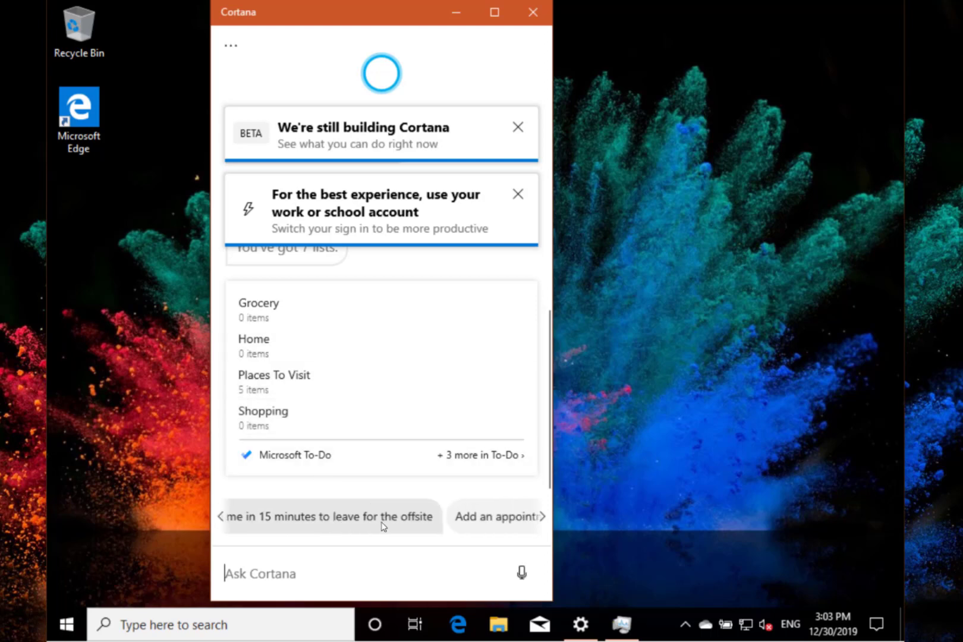
left_click(324, 569)
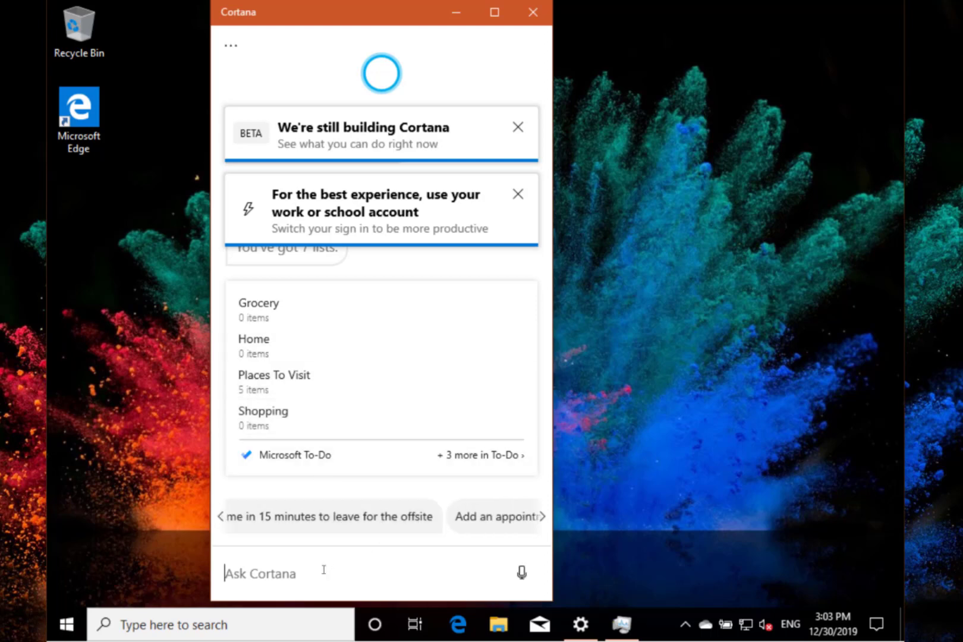
type("send a")
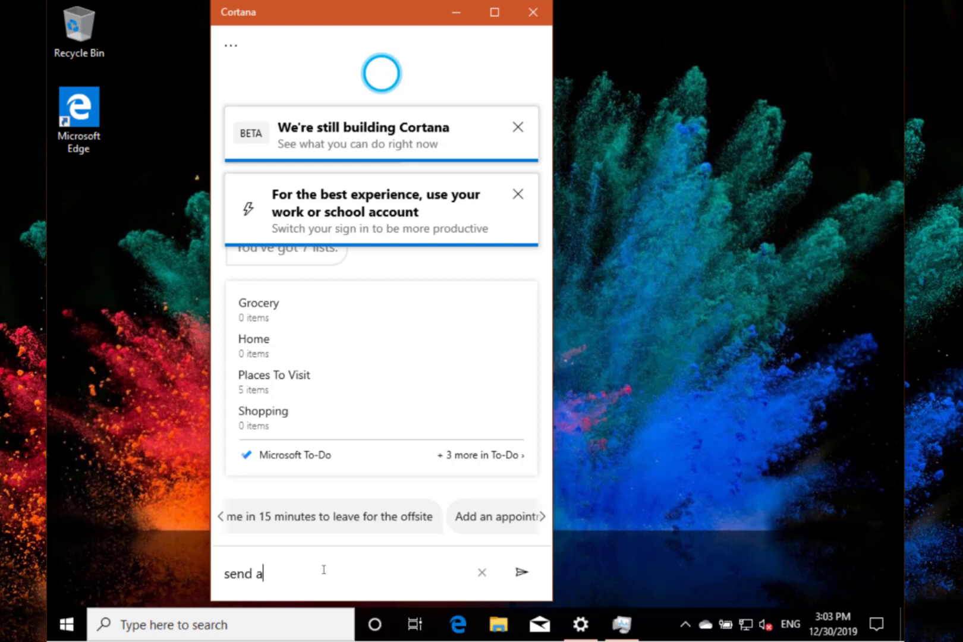
type("n email")
key("Return")
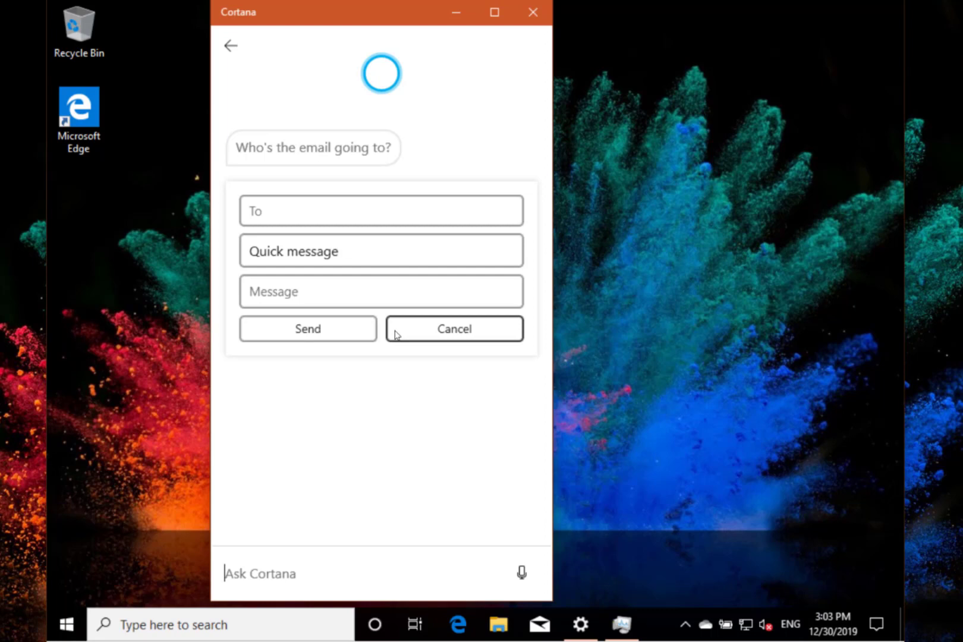
type("sen")
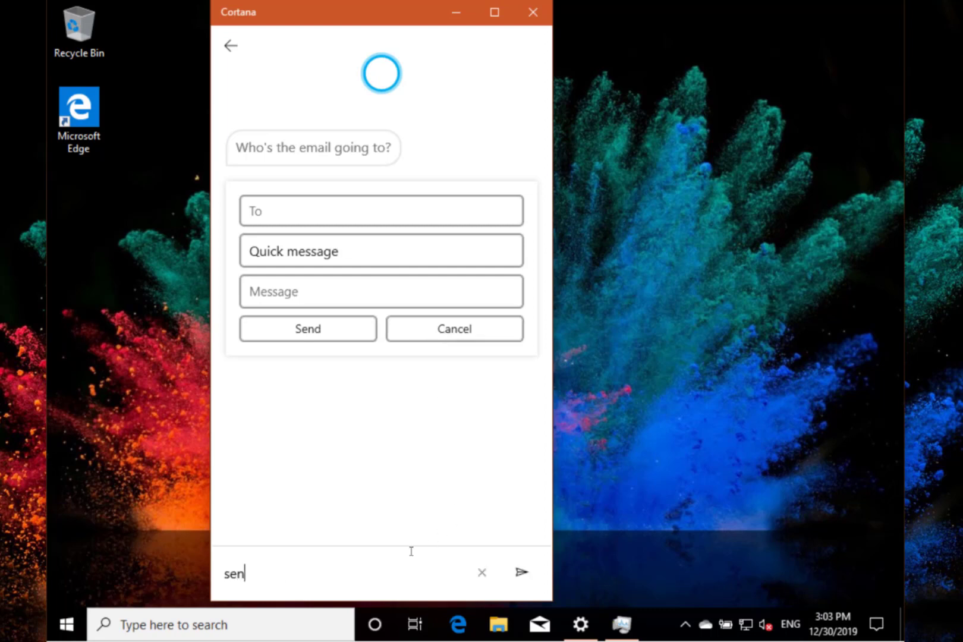
type("d an email to")
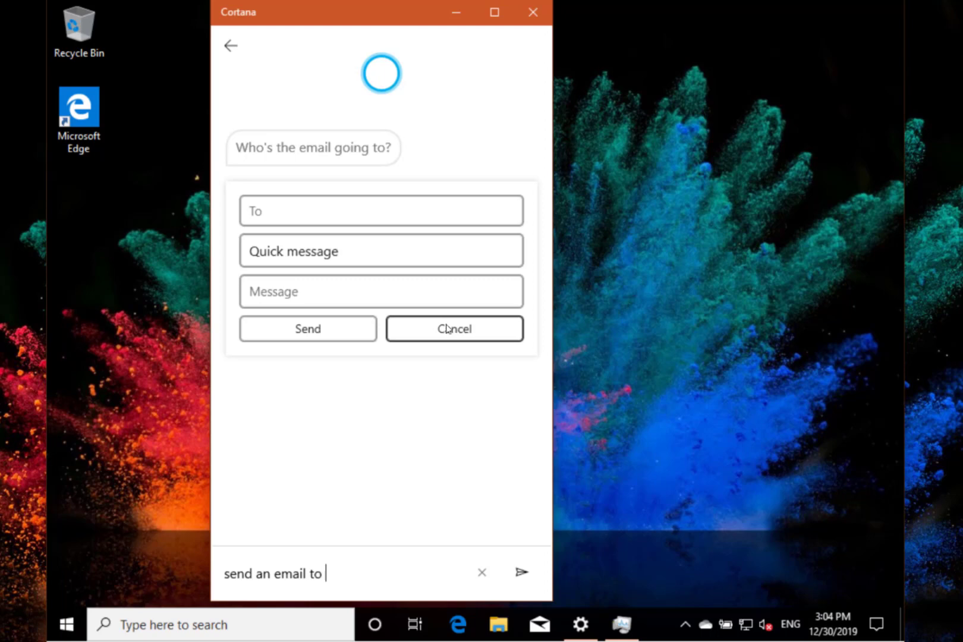
left_click(447, 326)
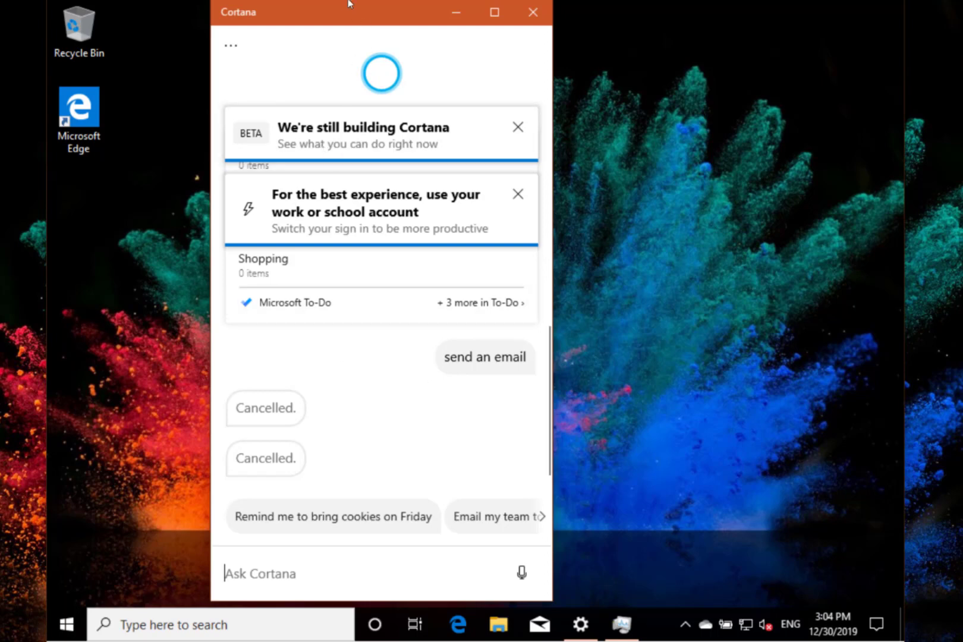
Drag the Cortana window's top edge down to make it shorter.
left_click_drag(347, 3, 382, 59)
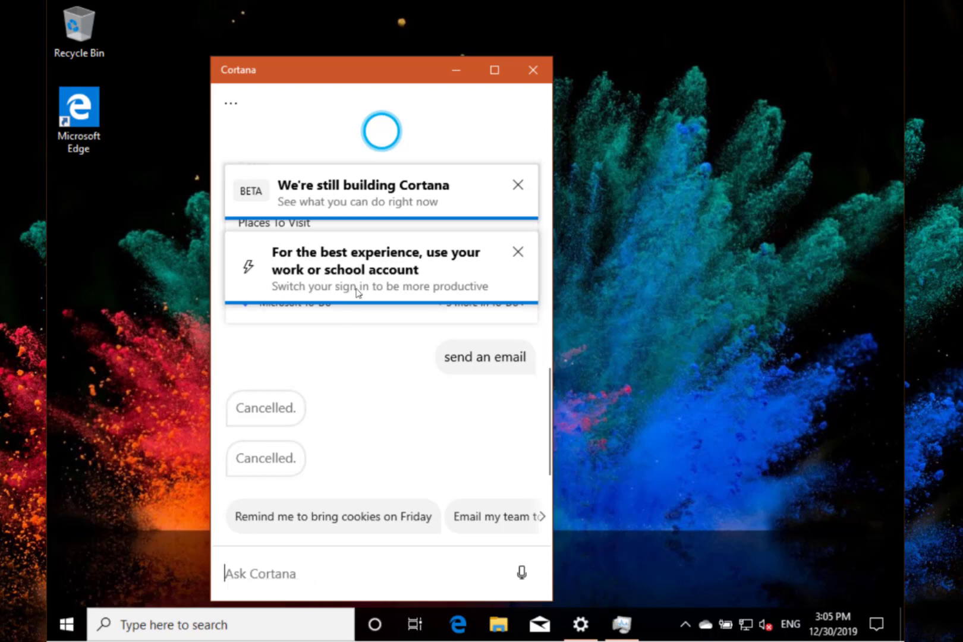
Minimize Cortana and launch File Explorer showing Quick access with six frequent folders.
left_click(453, 66)
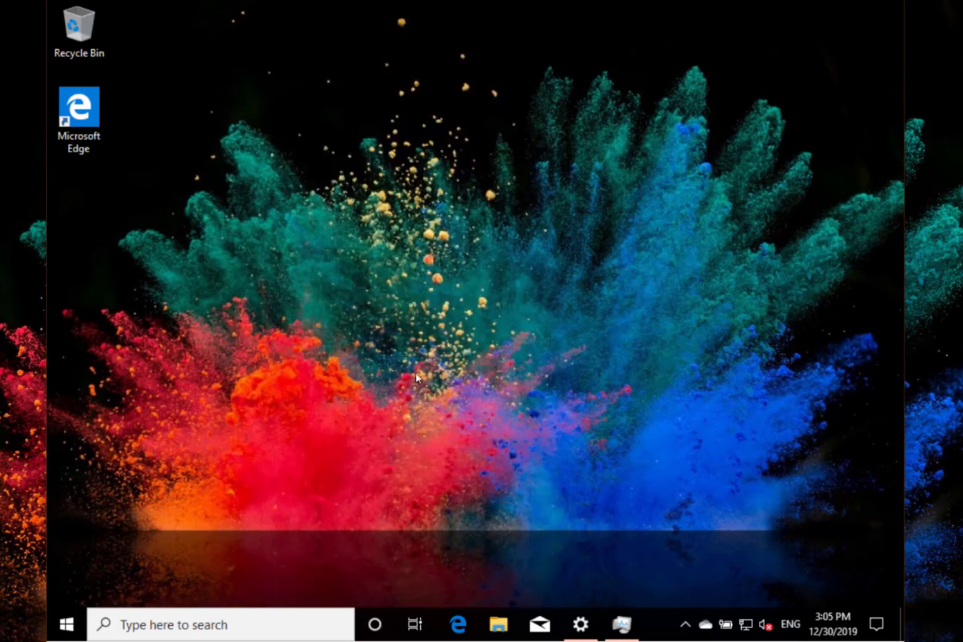
left_click(266, 624)
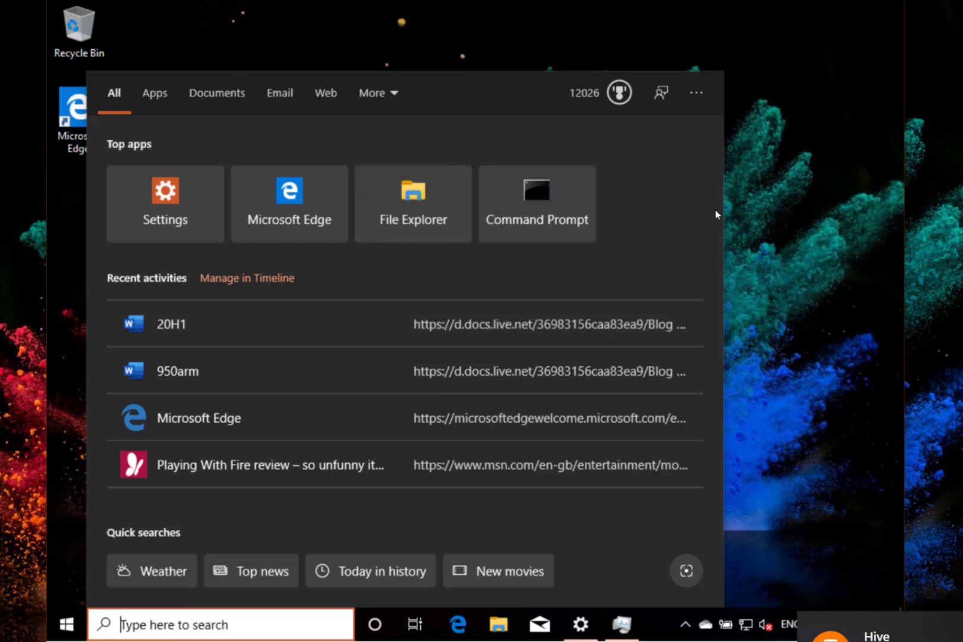
left_click(505, 632)
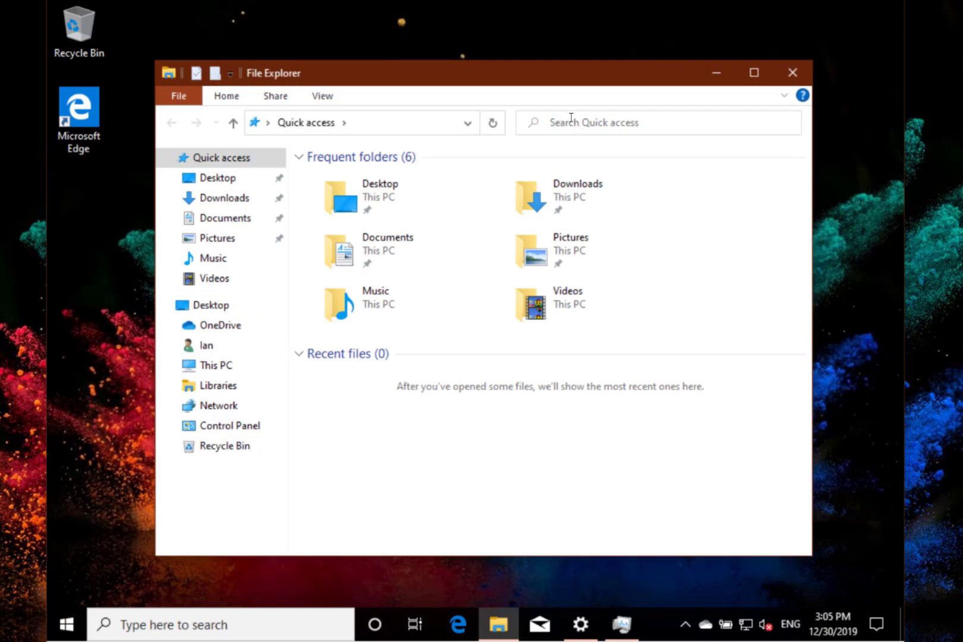
Search Quick access for 'dig', view matches like Digital Experience at CES 2009, then dismiss them.
left_click(572, 117)
type("di")
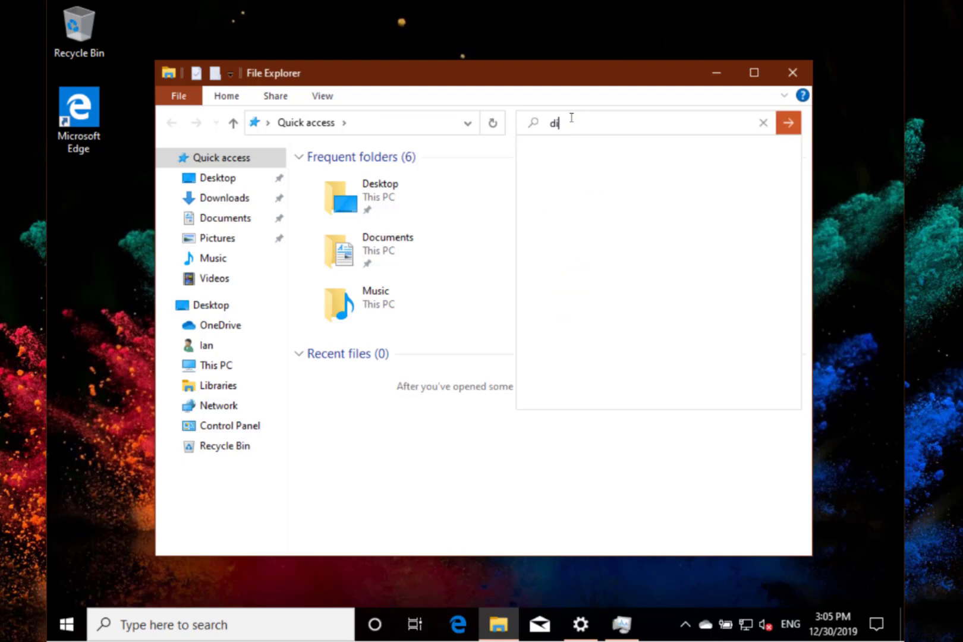
type("g")
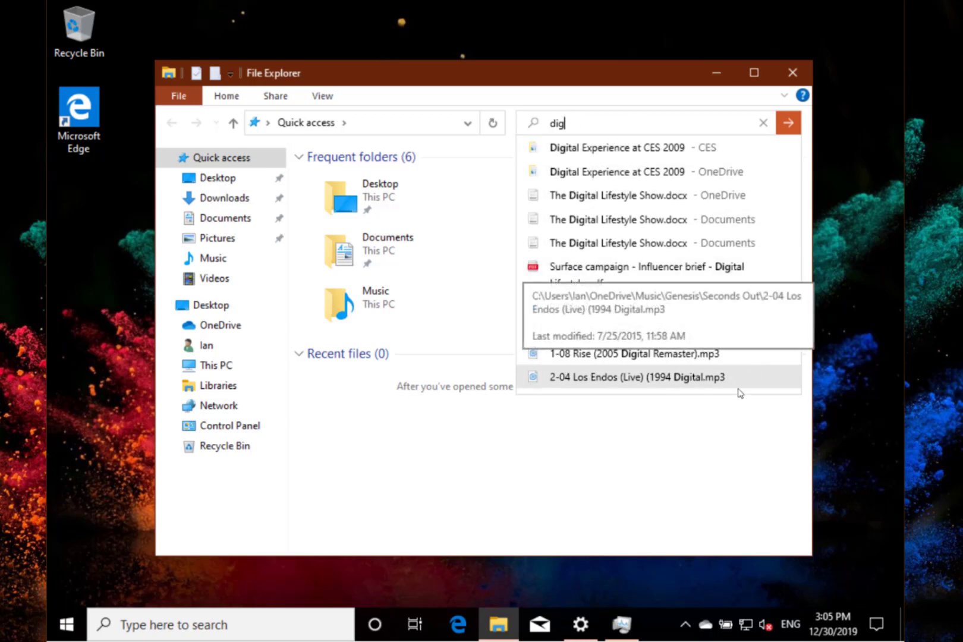
left_click(559, 506)
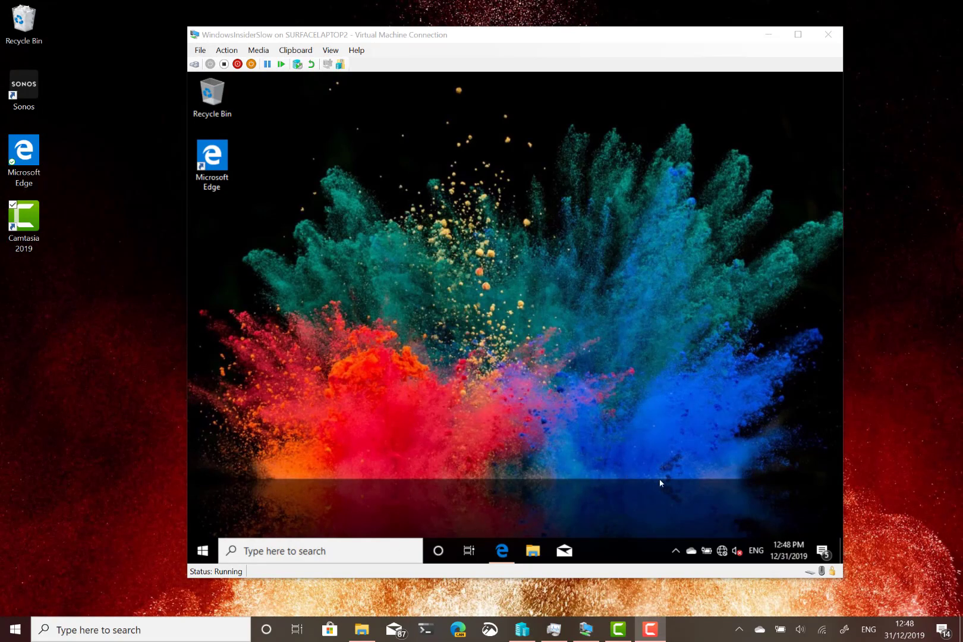
Insert two kaomoji, including (┬┬﹏┬┬), from the emoji picker into Windows Search.
left_click(357, 551)
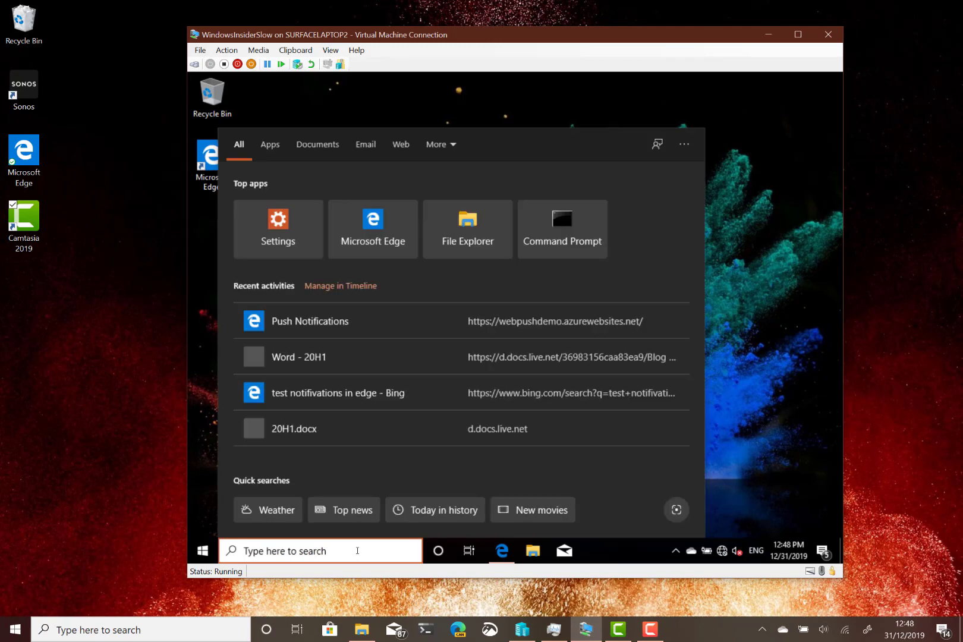
key("super+period")
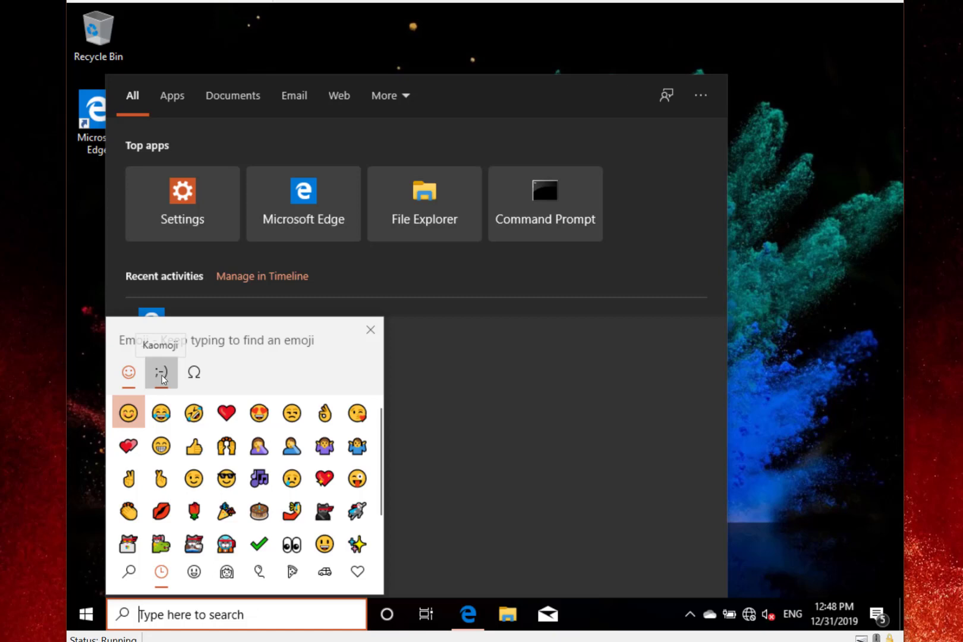
left_click(159, 375)
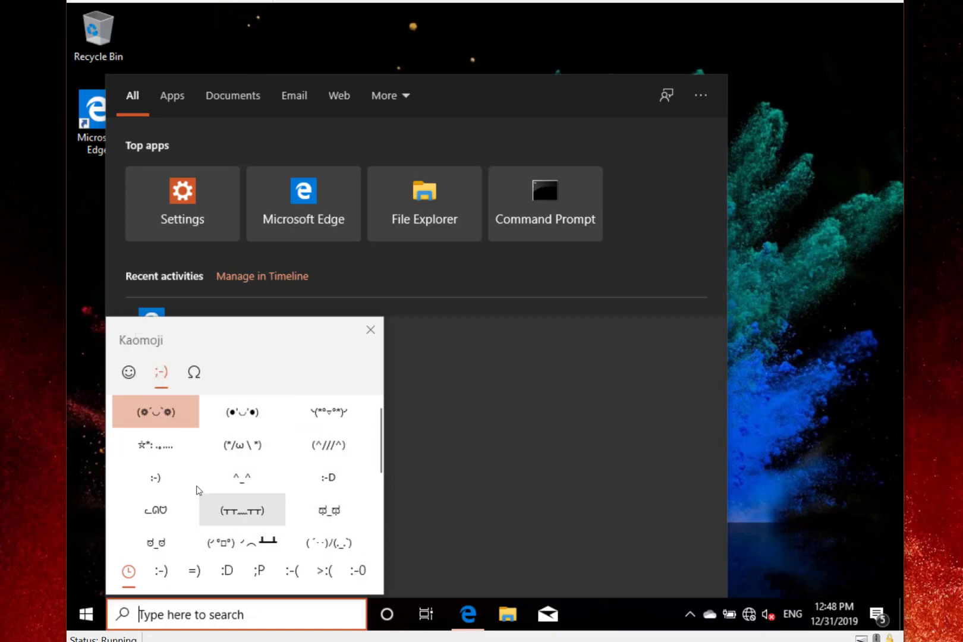
left_click(329, 411)
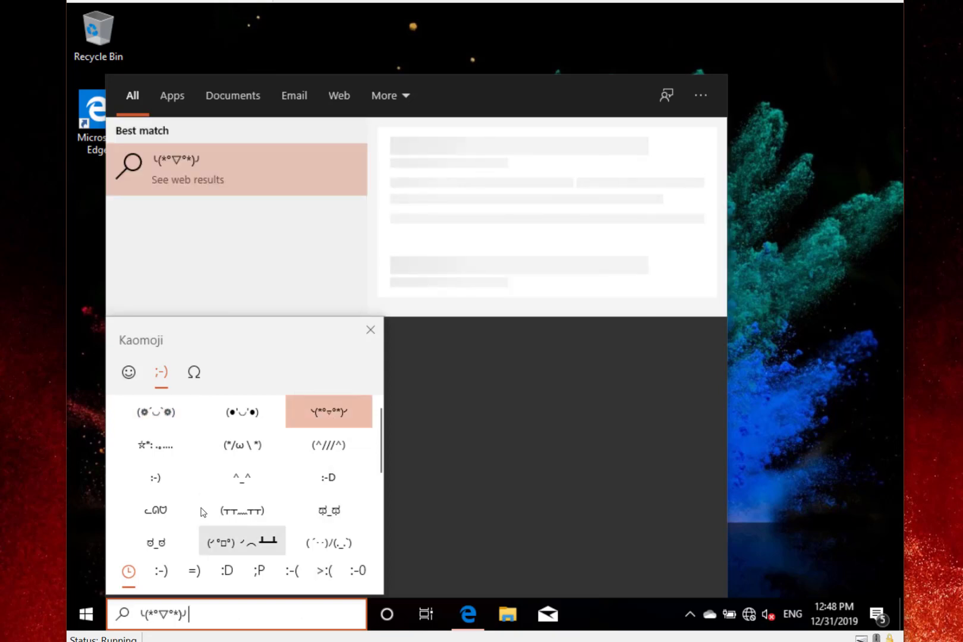
left_click(240, 512)
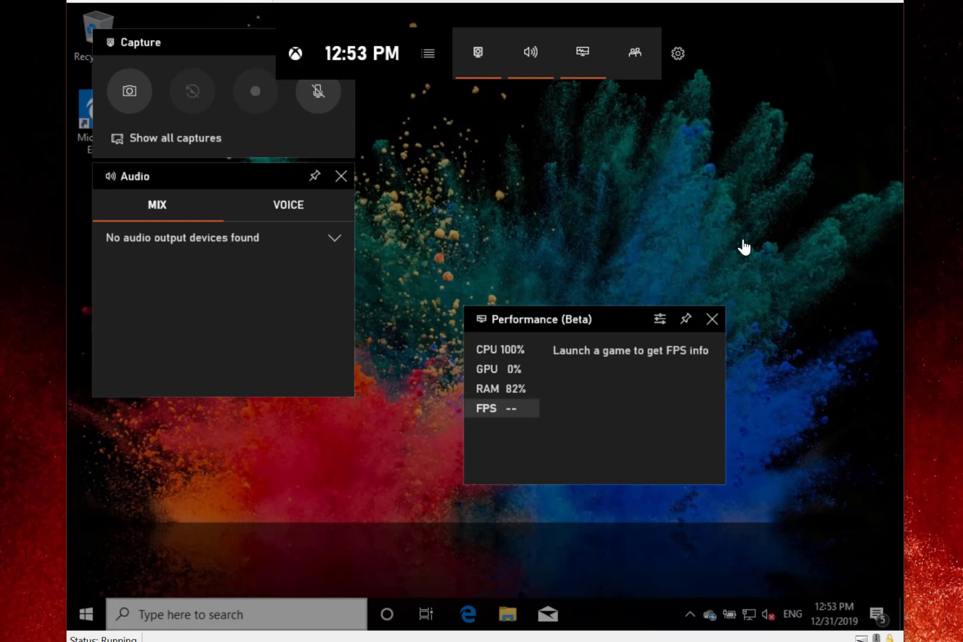
View the CPU, GPU and RAM graphs in Game Bar's Performance widget.
mouse_move(486, 423)
left_click(499, 350)
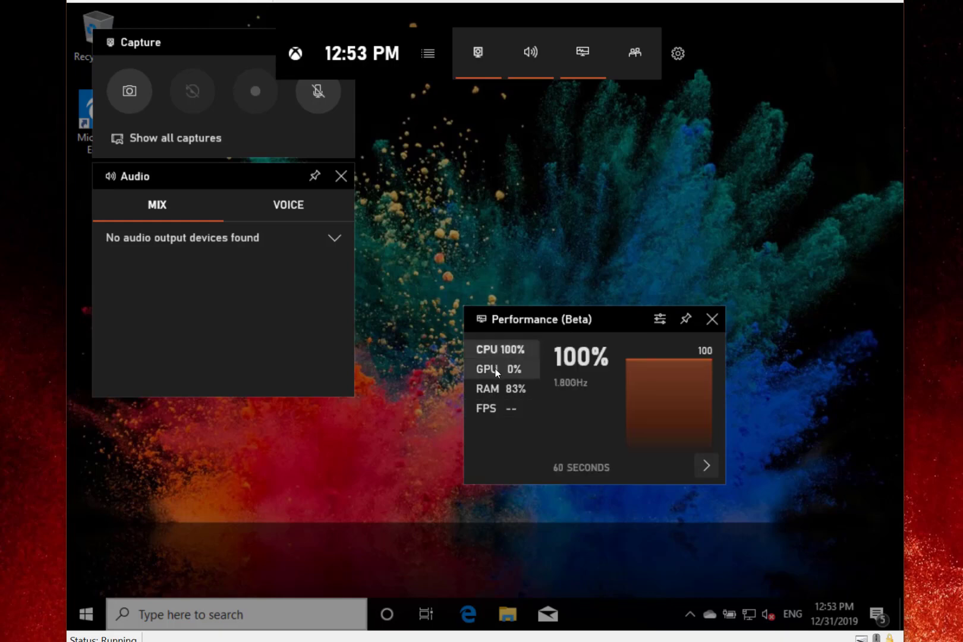
left_click(495, 369)
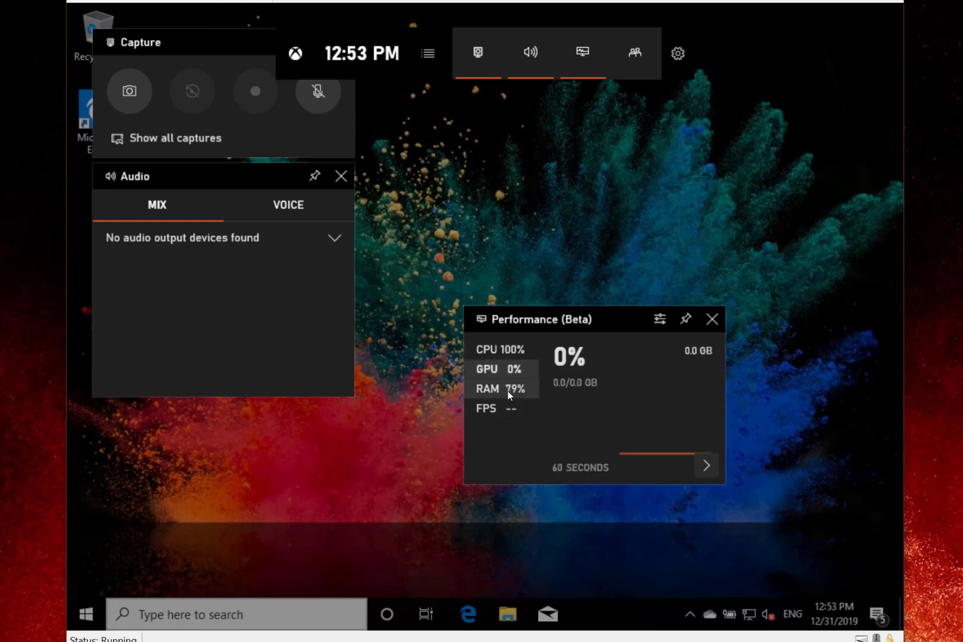
left_click(508, 391)
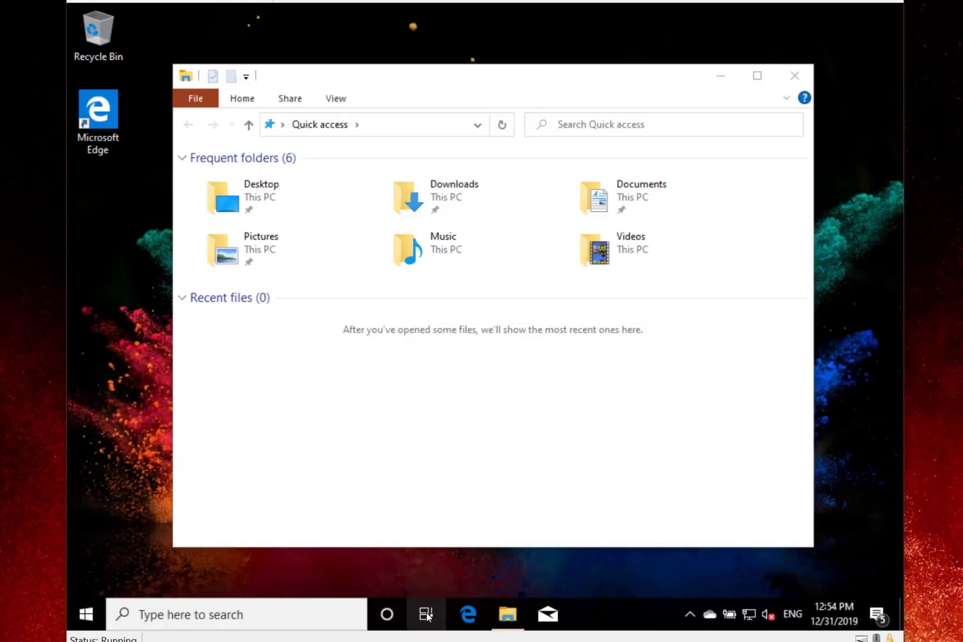
In Task View, rename the second desktop 'test desktop', fixing the typo, and switch to it.
left_click(427, 616)
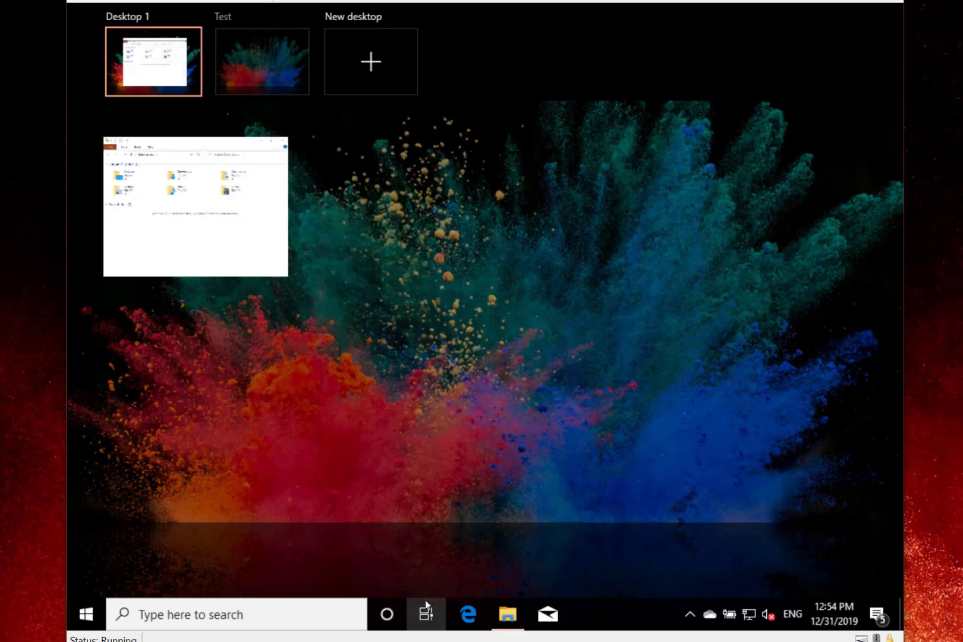
left_click(234, 16)
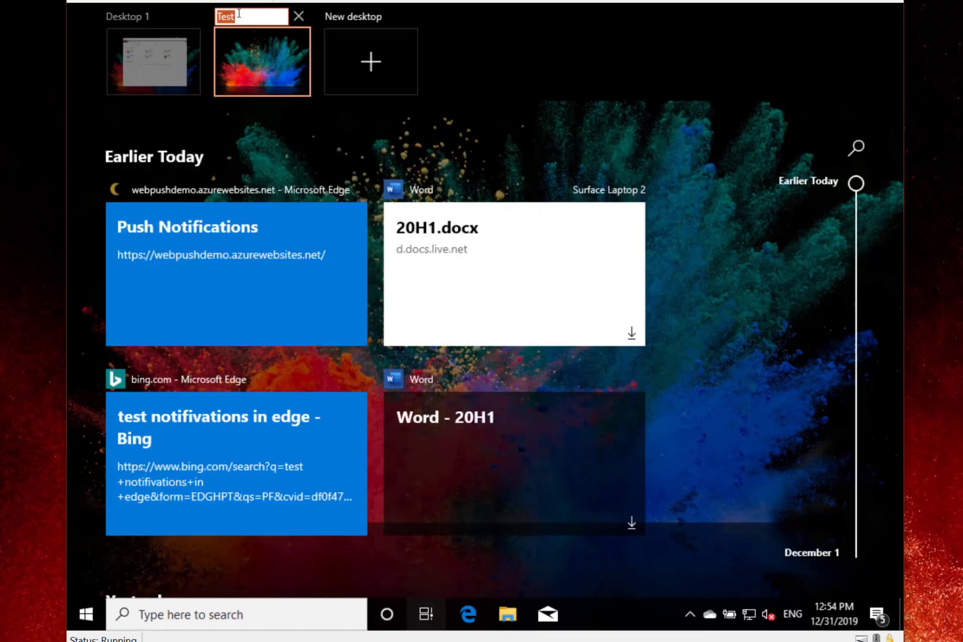
type("tedt desktop")
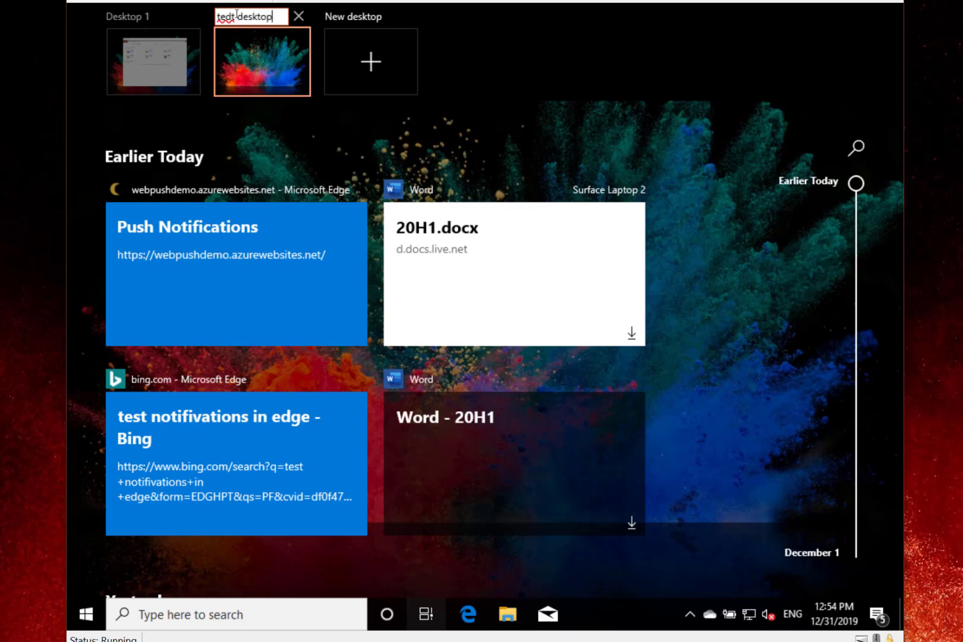
double_click(231, 19)
type("test")
key("Return")
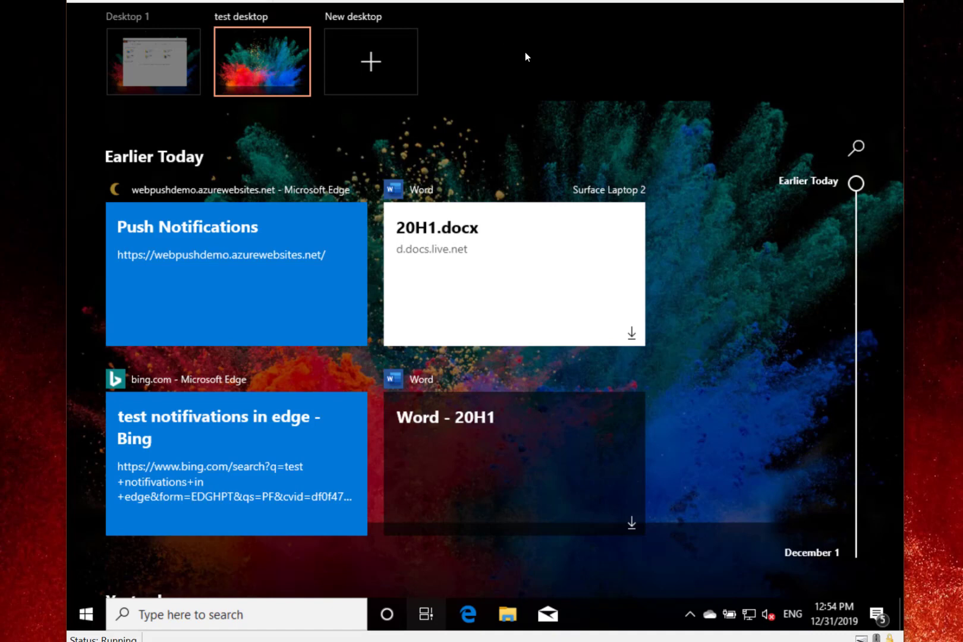
left_click(440, 286)
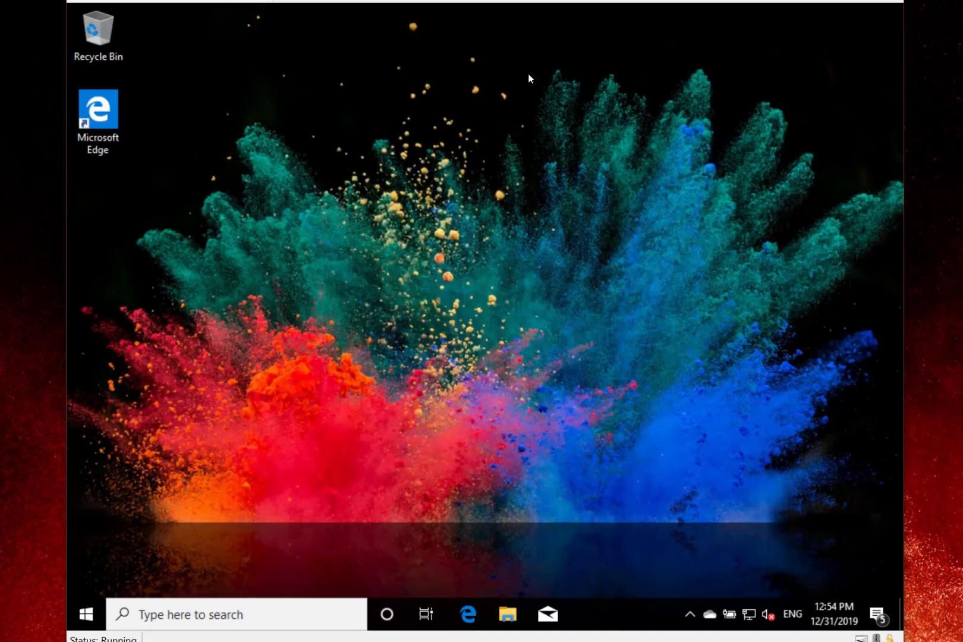
Open Settings from Start and go to Update & Security > Recovery.
left_click(78, 625)
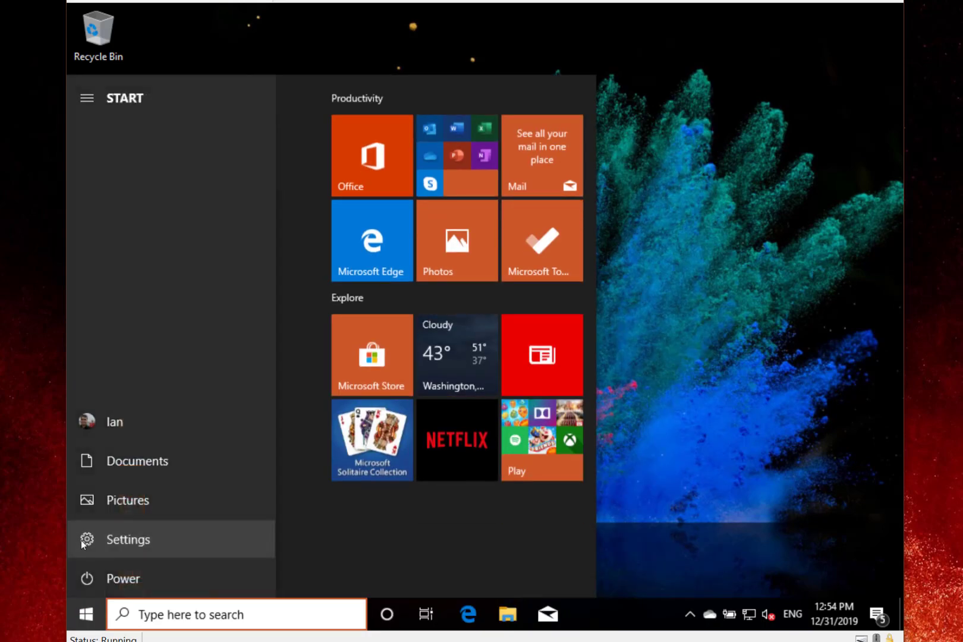
left_click(87, 539)
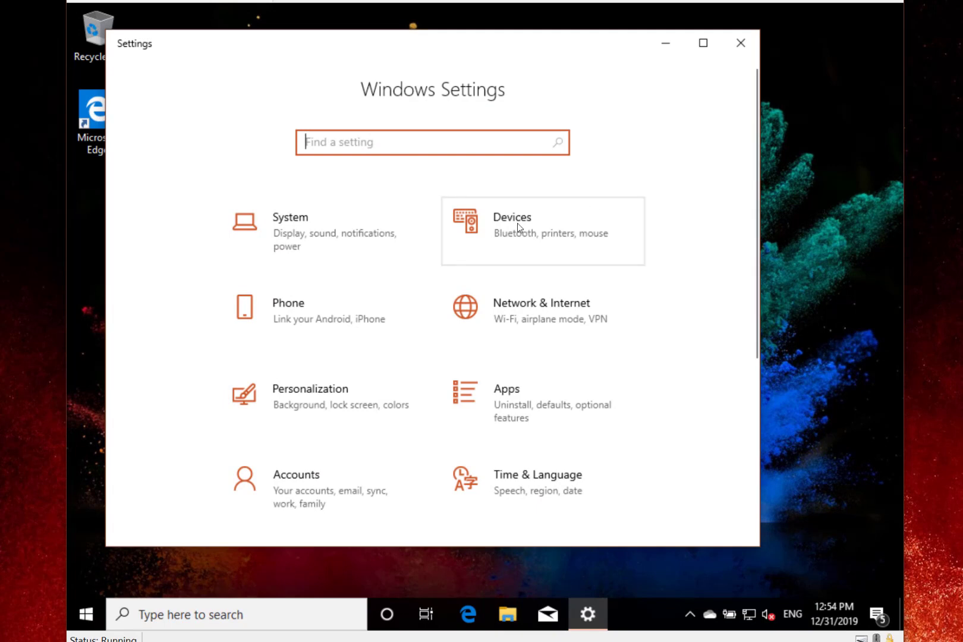
scroll(400, 360, "down", 5)
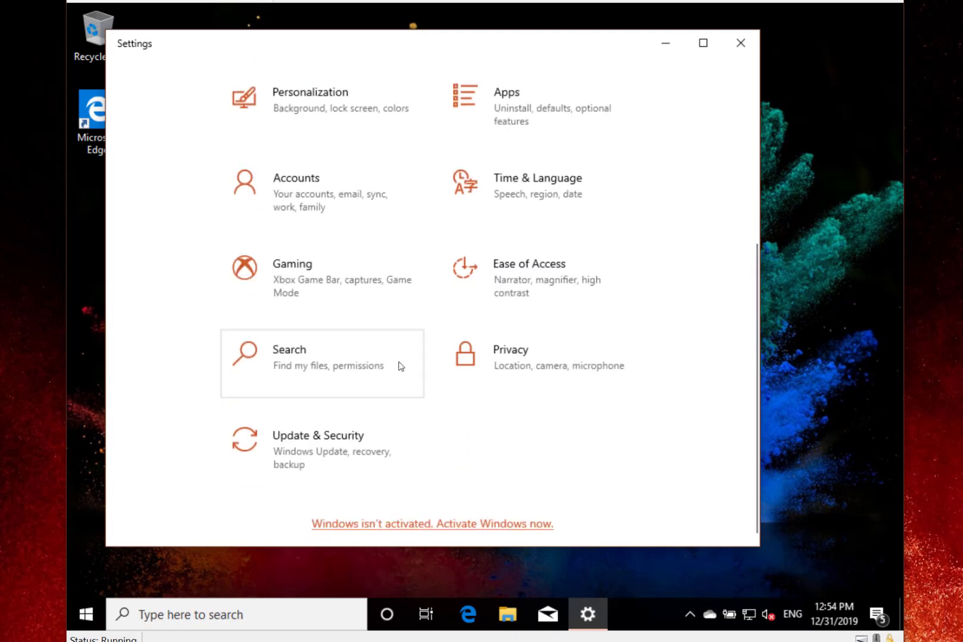
left_click(304, 459)
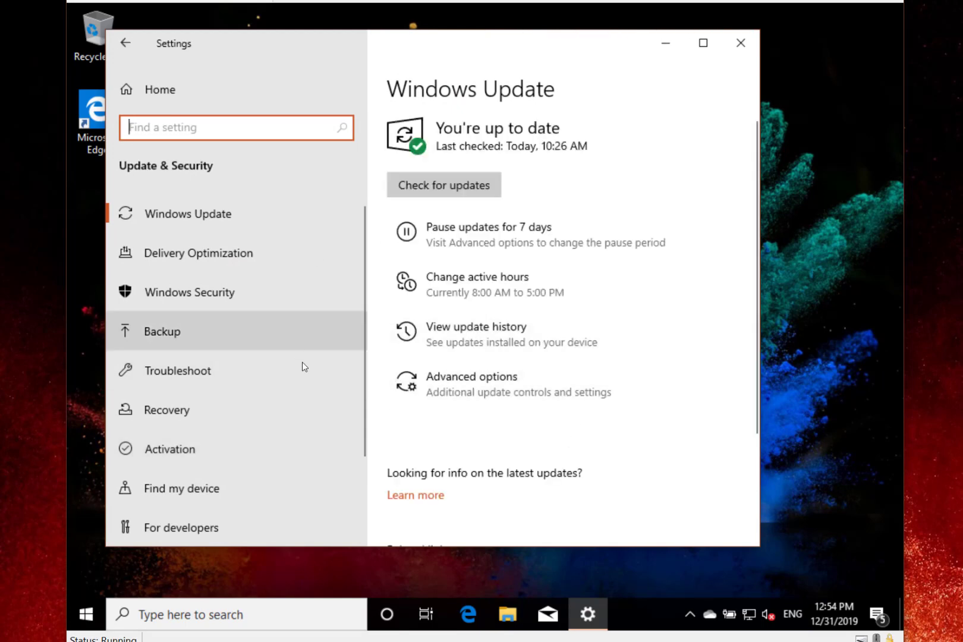
left_click(247, 409)
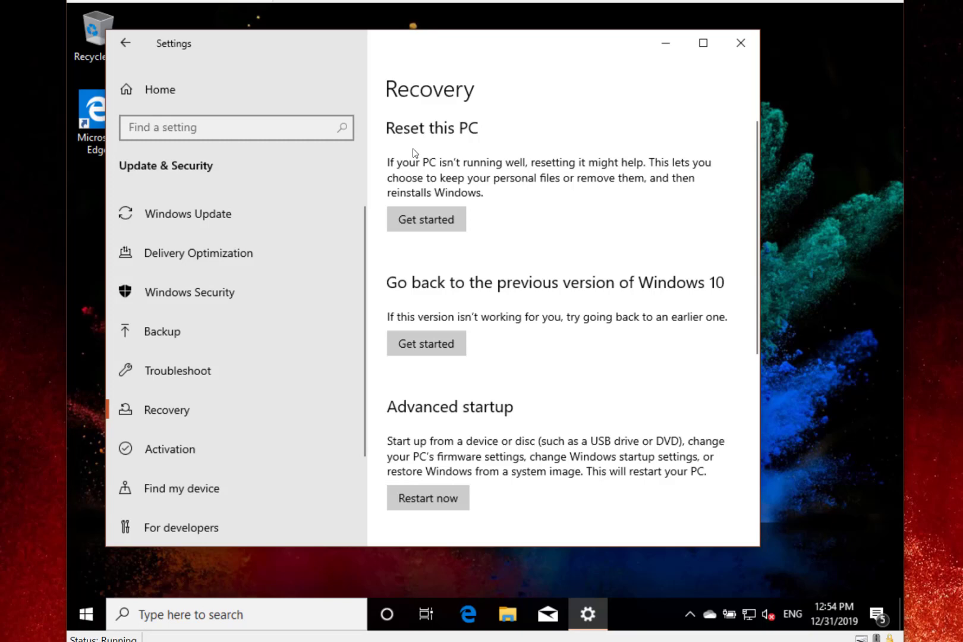
left_click(432, 225)
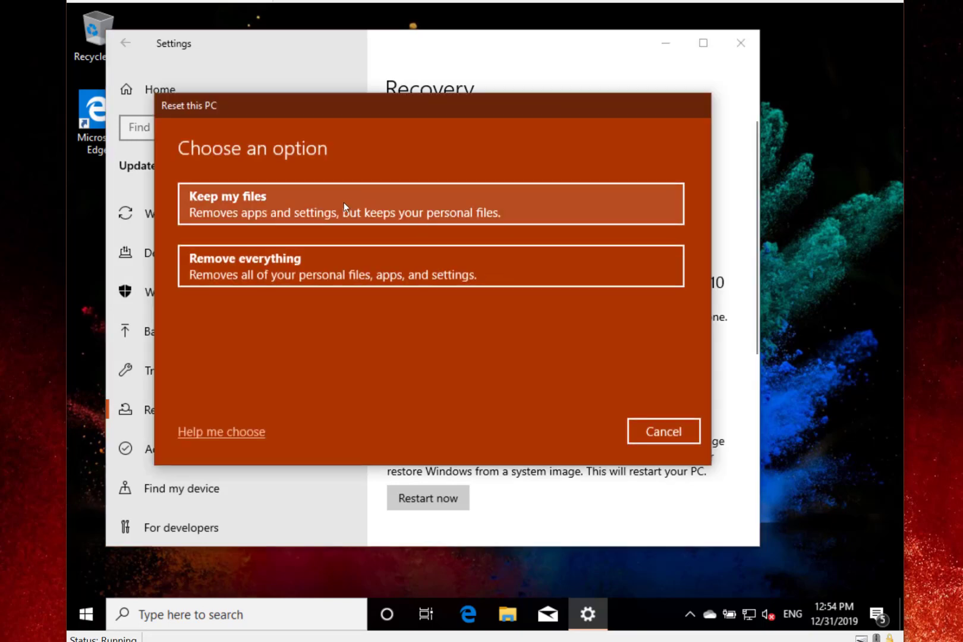
left_click(343, 202)
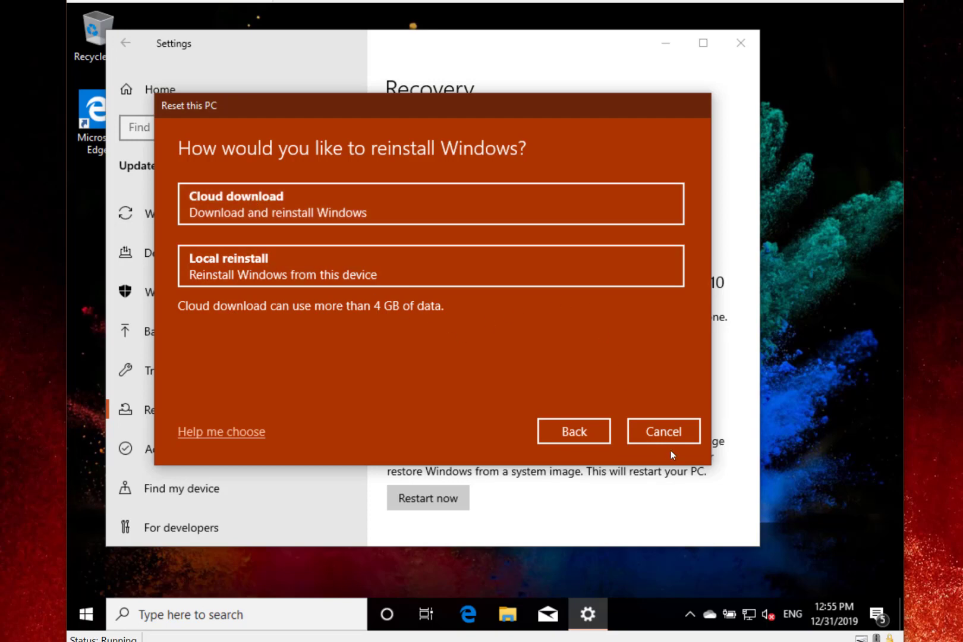
left_click(653, 439)
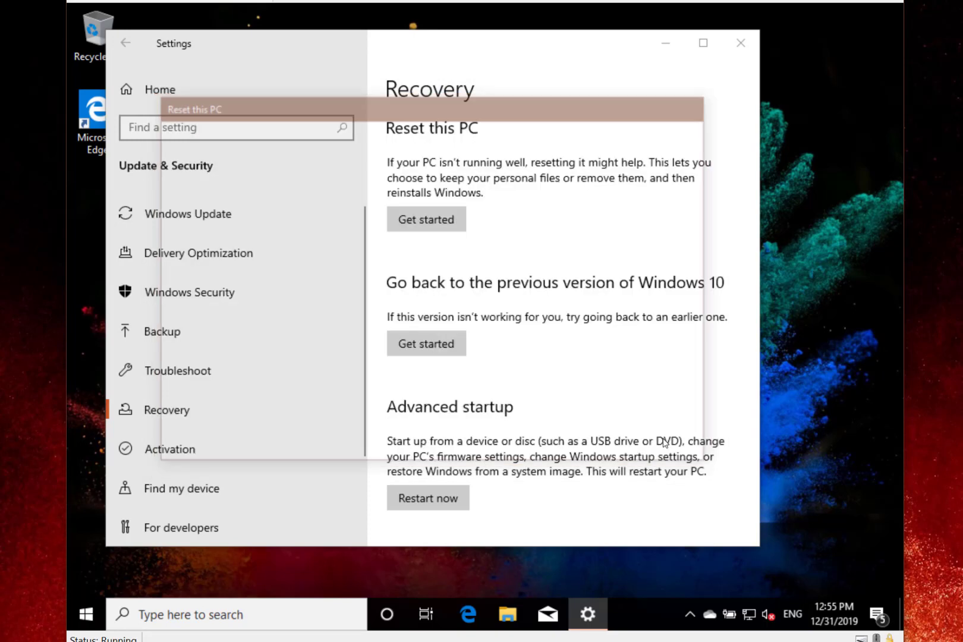
From the Settings home page, search 'net' and open Network status.
left_click(178, 91)
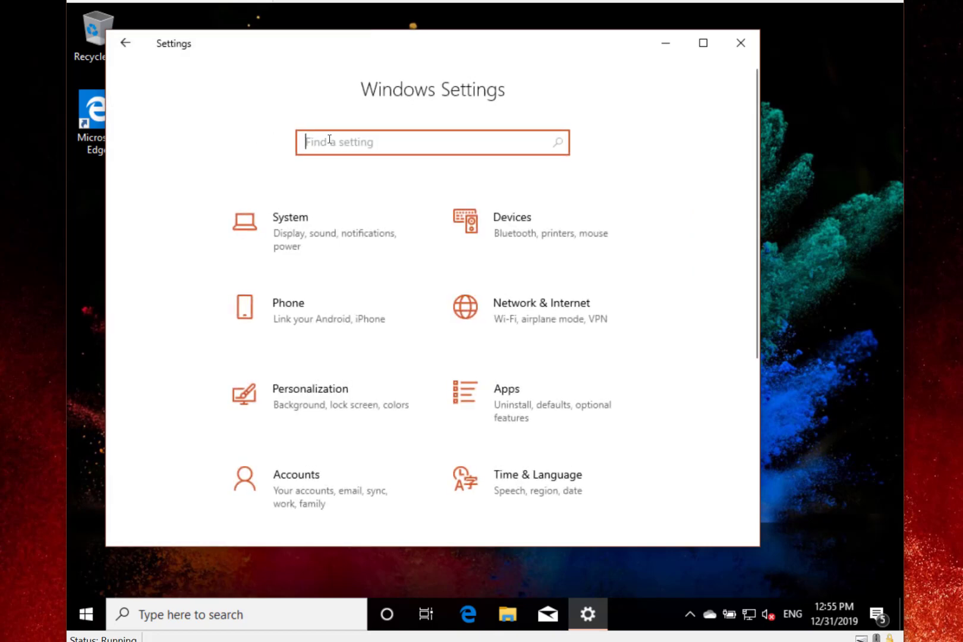
type("net")
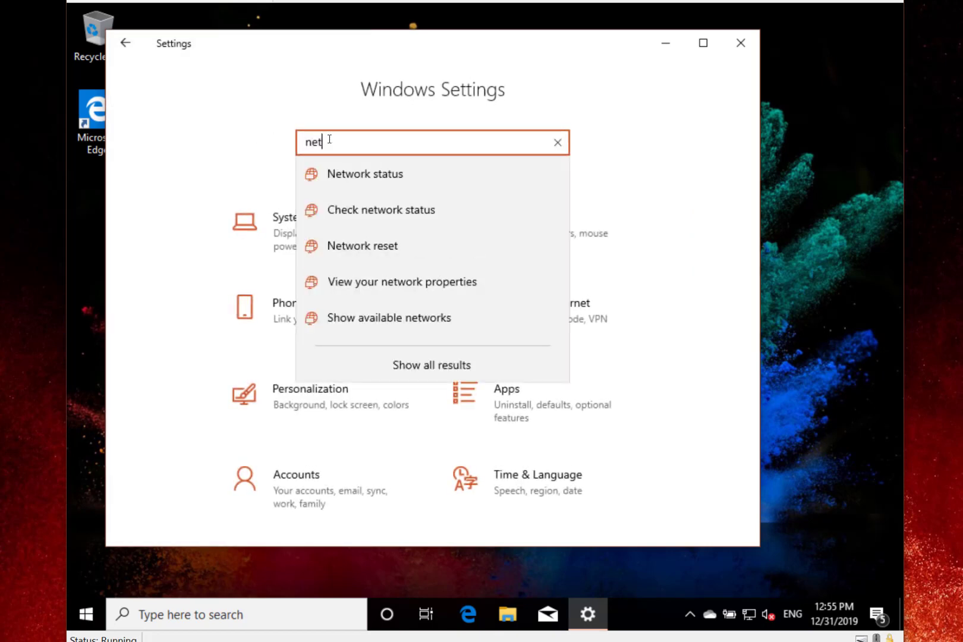
left_click(356, 185)
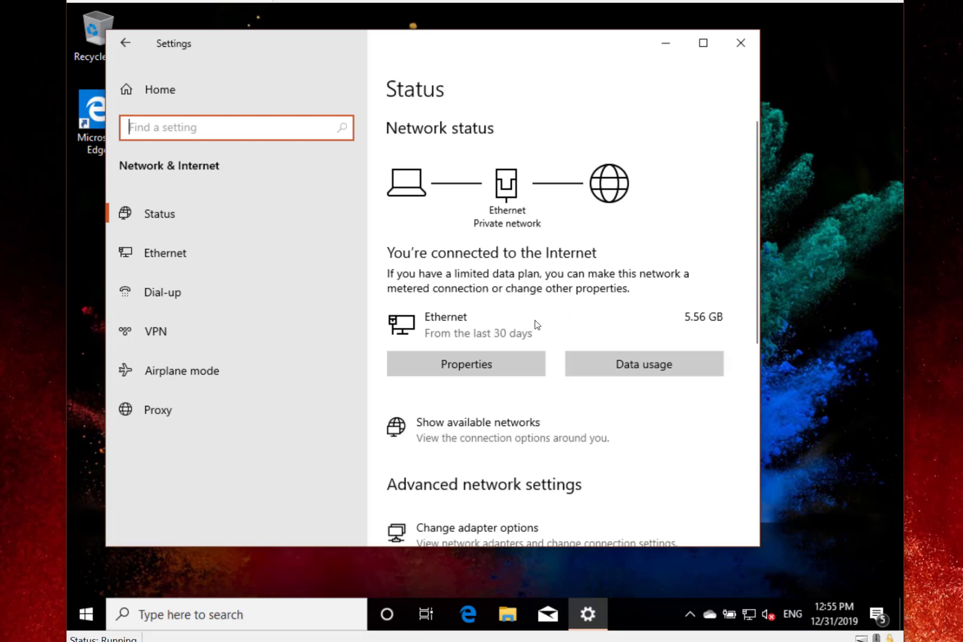
Check the Data usage details and data limit setup without saving a limit, then return to network status.
left_click(613, 365)
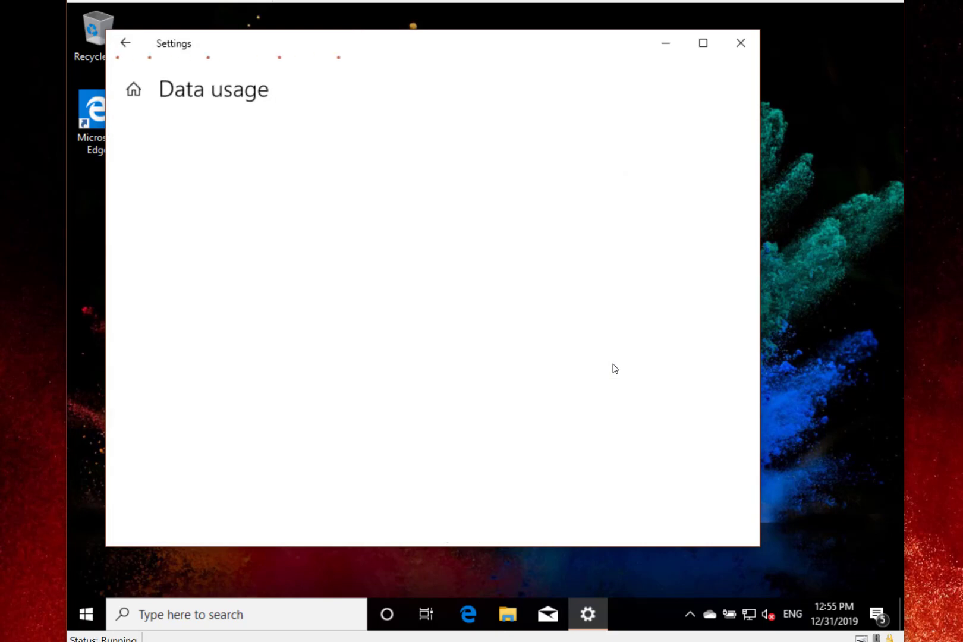
left_click(165, 306)
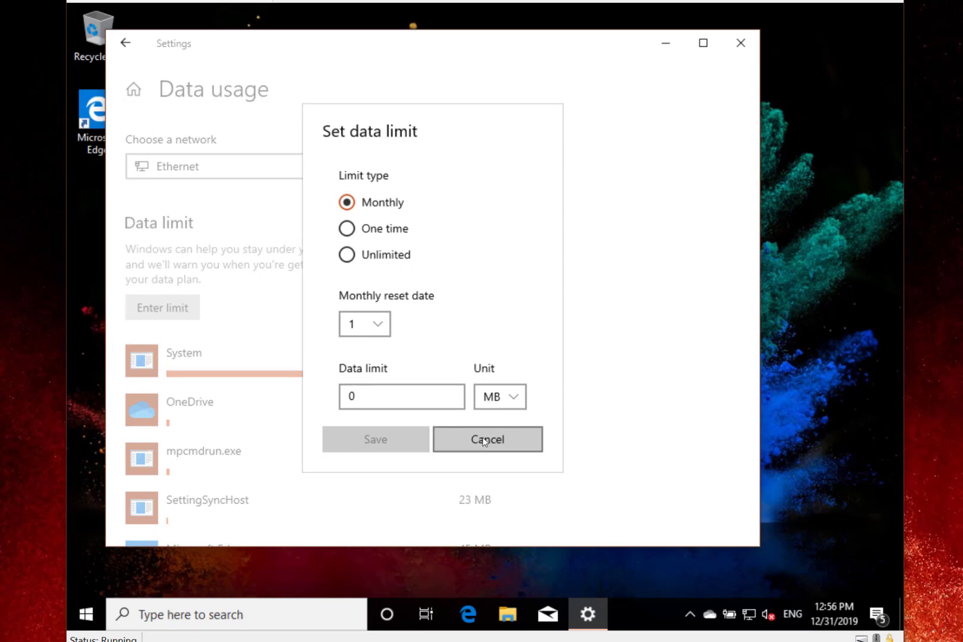
left_click(485, 440)
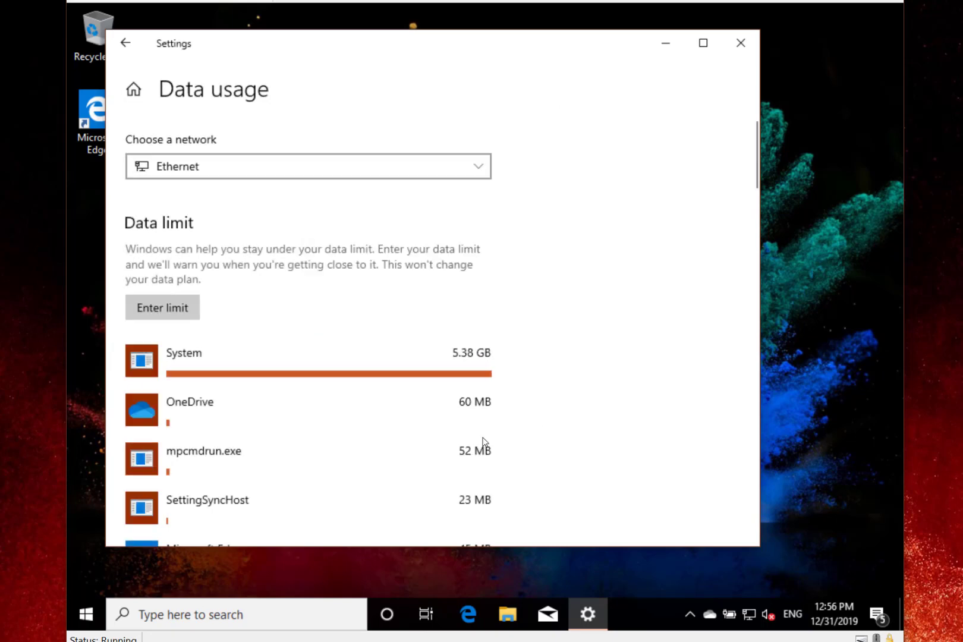
left_click(123, 42)
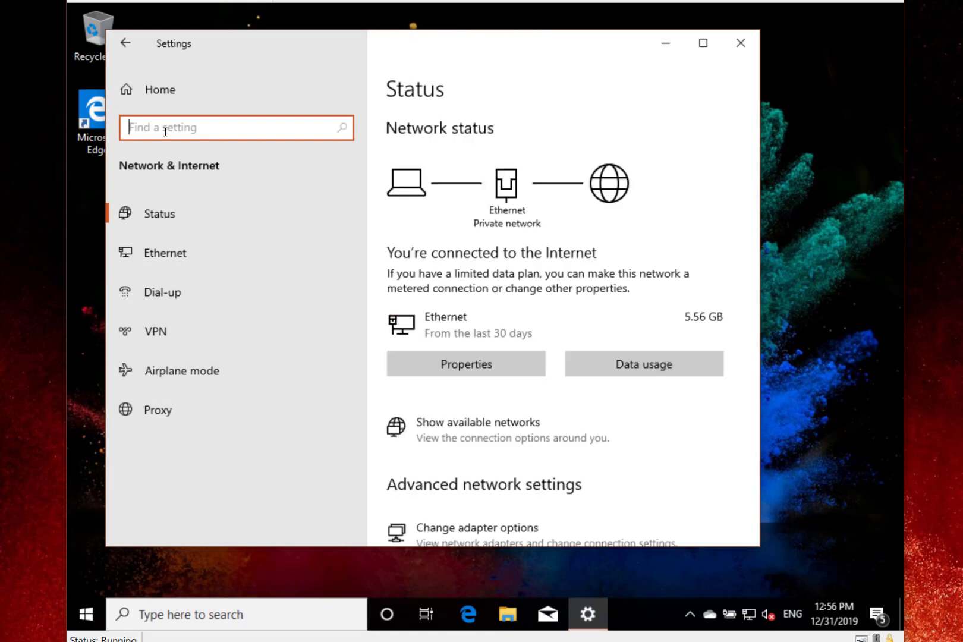
Search 'optional' to reach Optional features and list the features available to add.
type("optio")
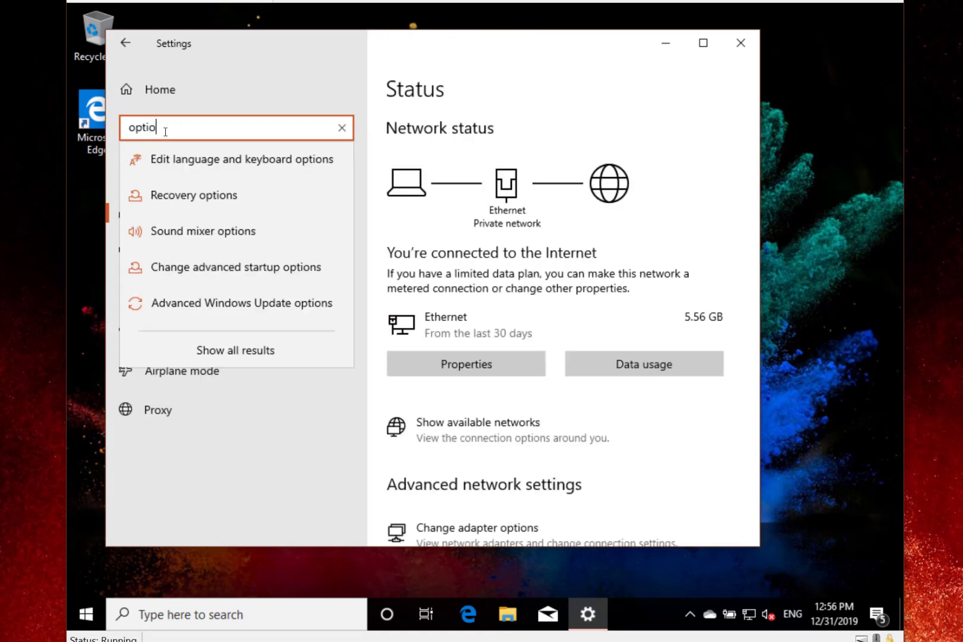
type("nal")
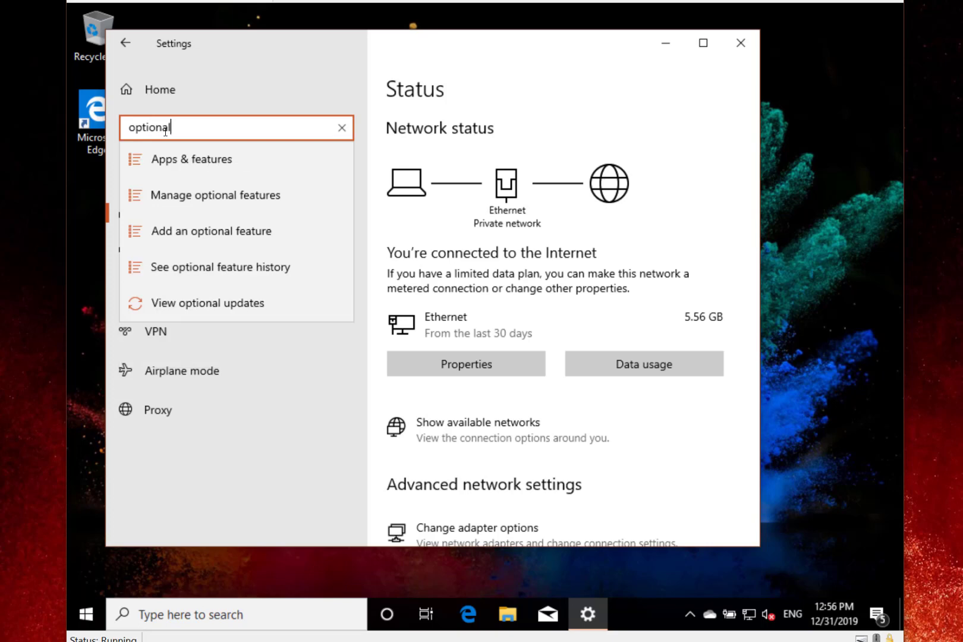
left_click(191, 232)
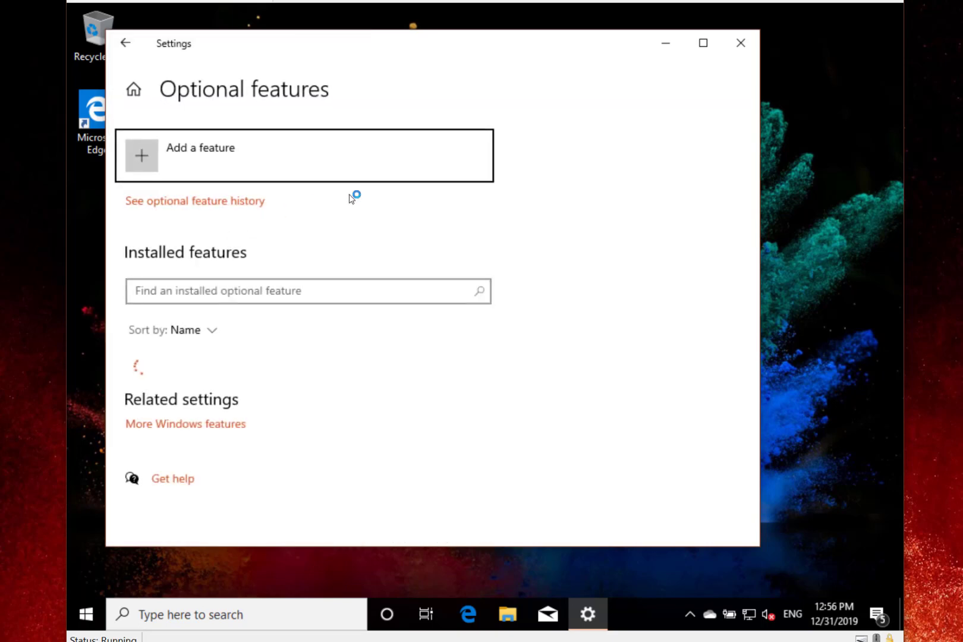
left_click(178, 162)
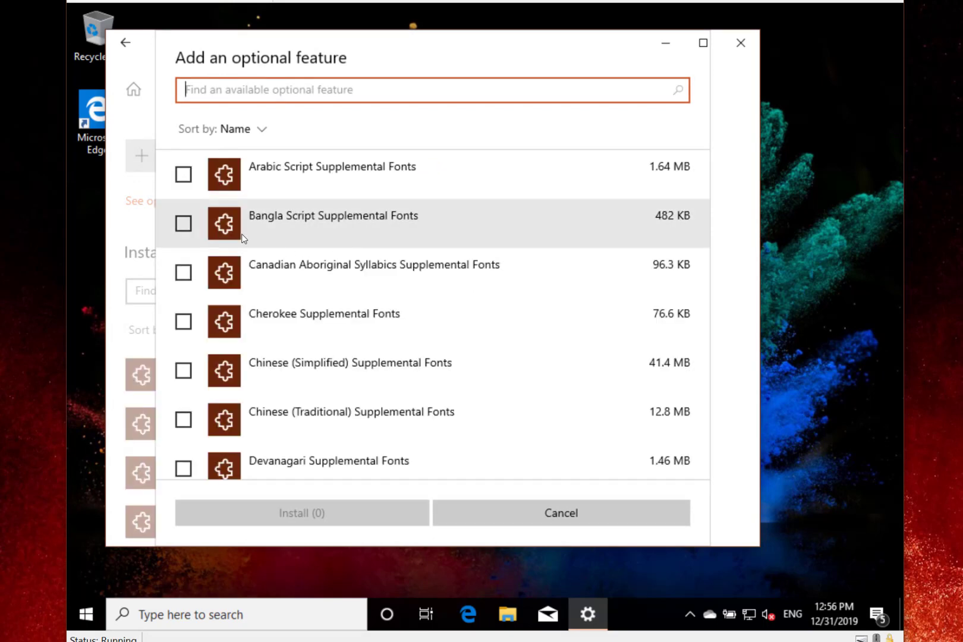
Tick Bangla, Canadian Aboriginal and Lao supplemental fonts plus Microsoft WebDriver, then cancel without installing.
left_click(182, 229)
left_click(182, 274)
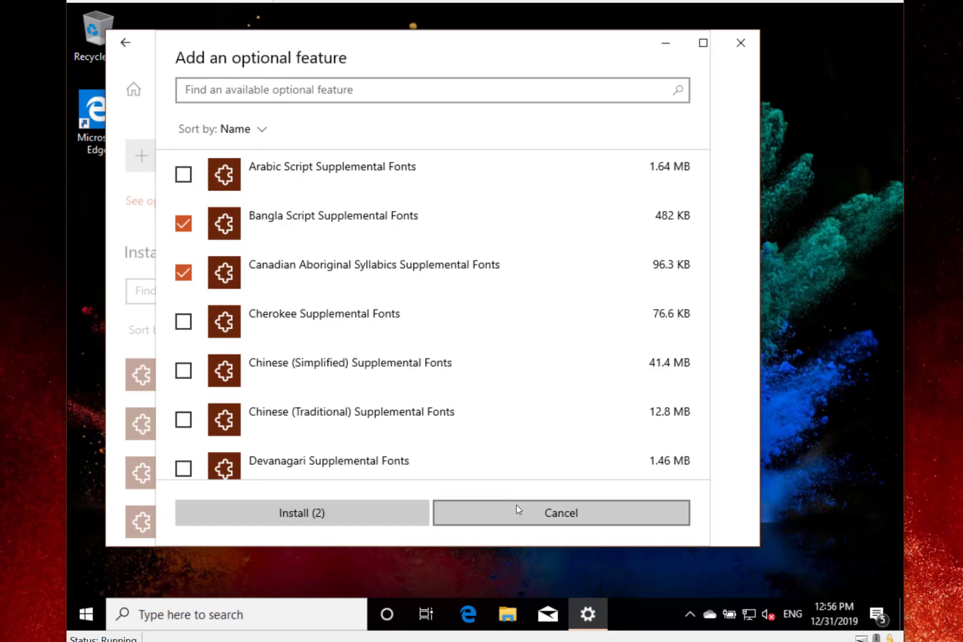
scroll(447, 334, "down", 10)
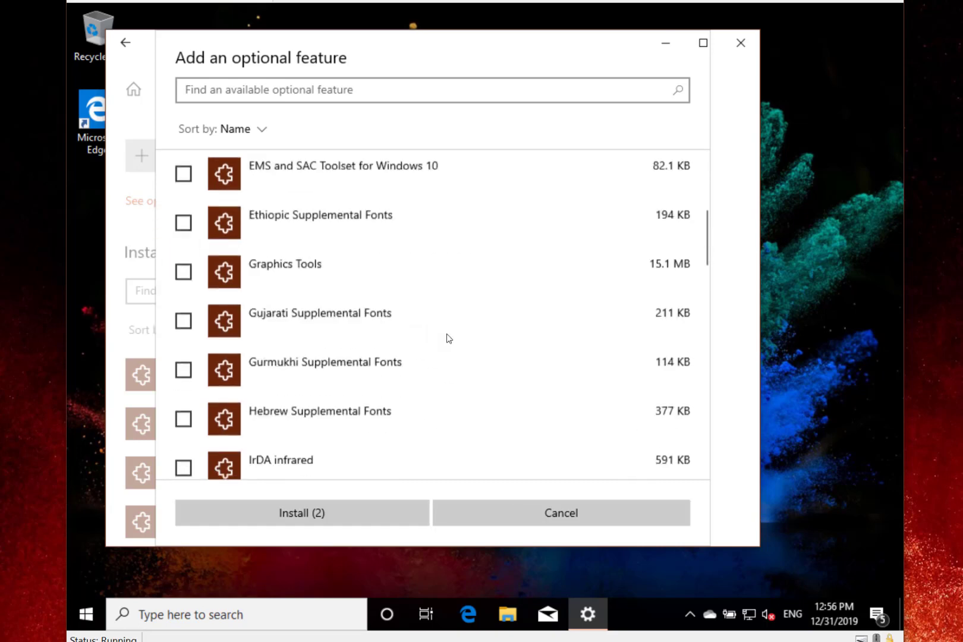
left_click(183, 315)
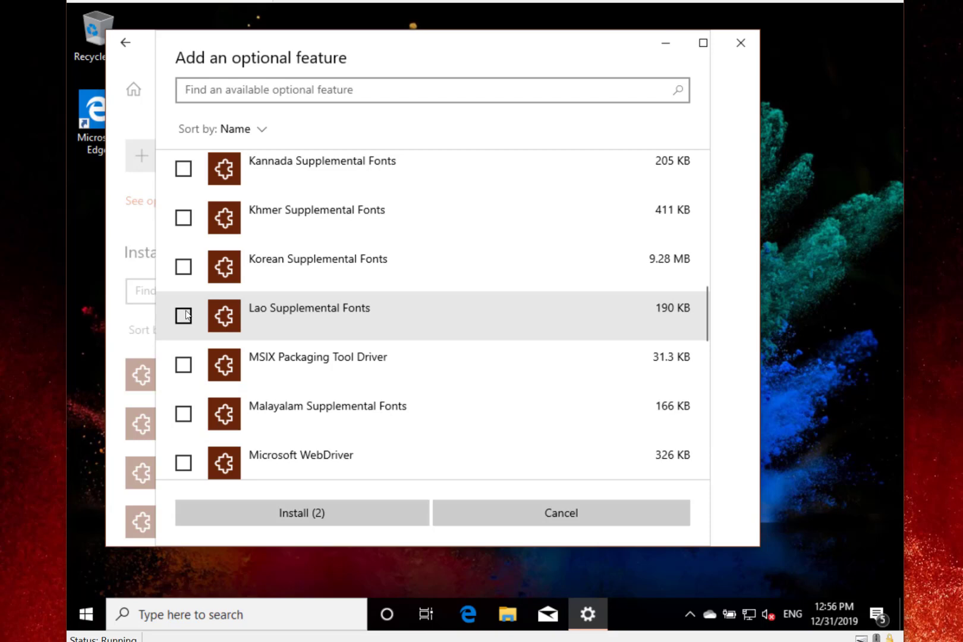
left_click(184, 463)
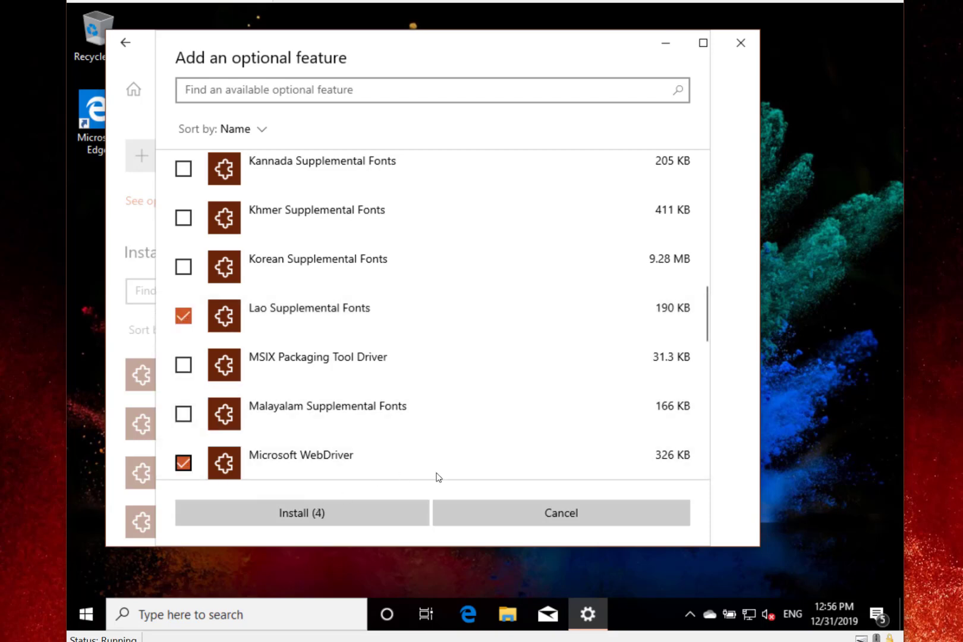
left_click(510, 523)
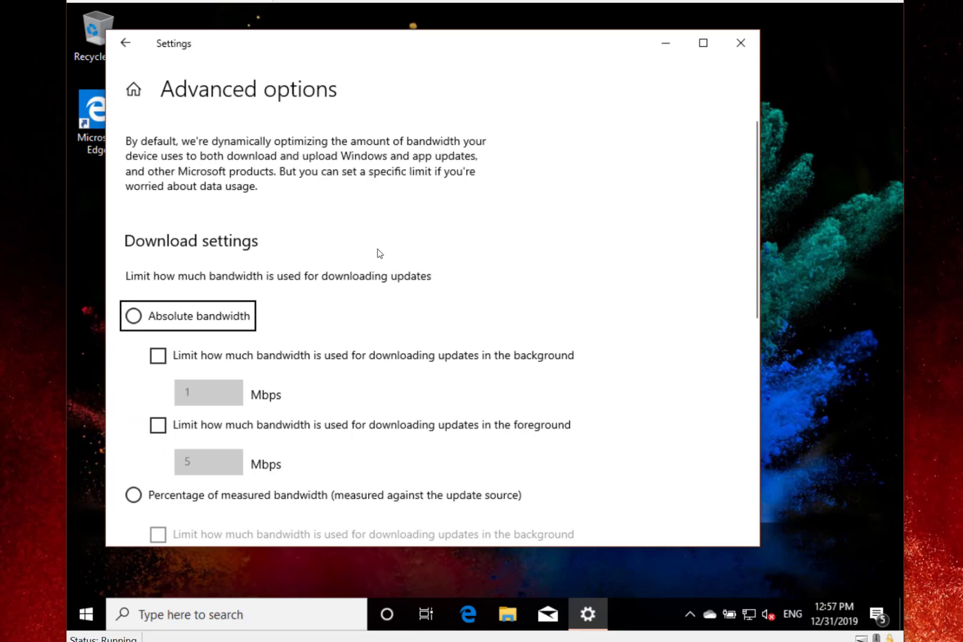
Scroll through the download bandwidth limits, then reveal the desktop with Win+D.
scroll(378, 253, "down", 3)
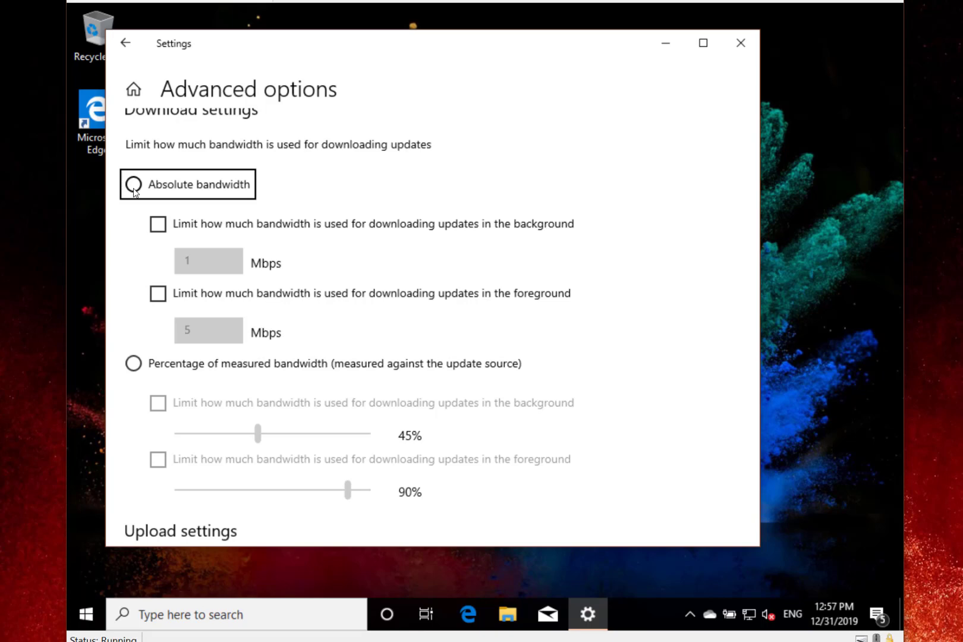
key("super+d")
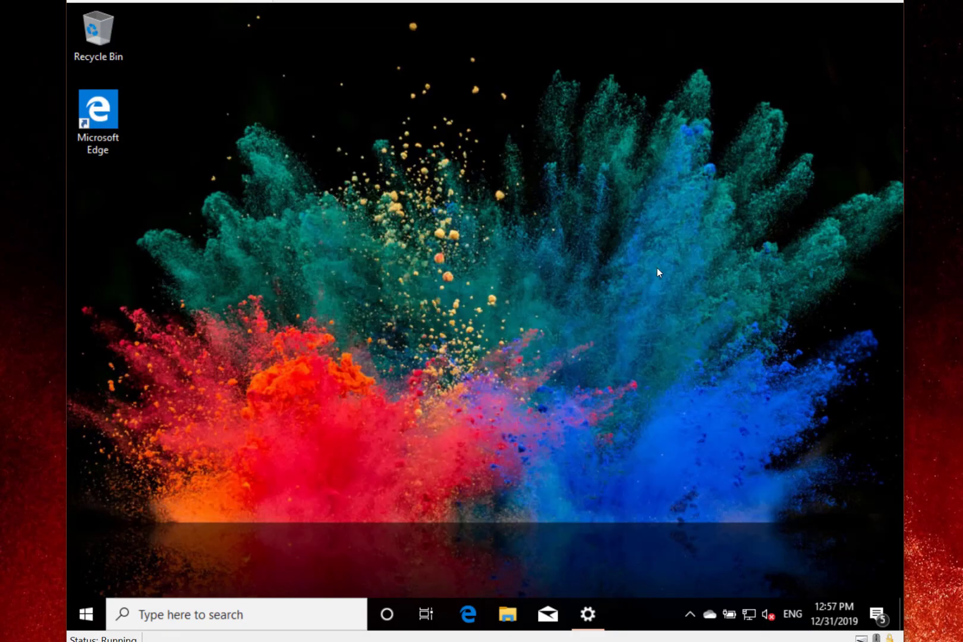
left_click(876, 616)
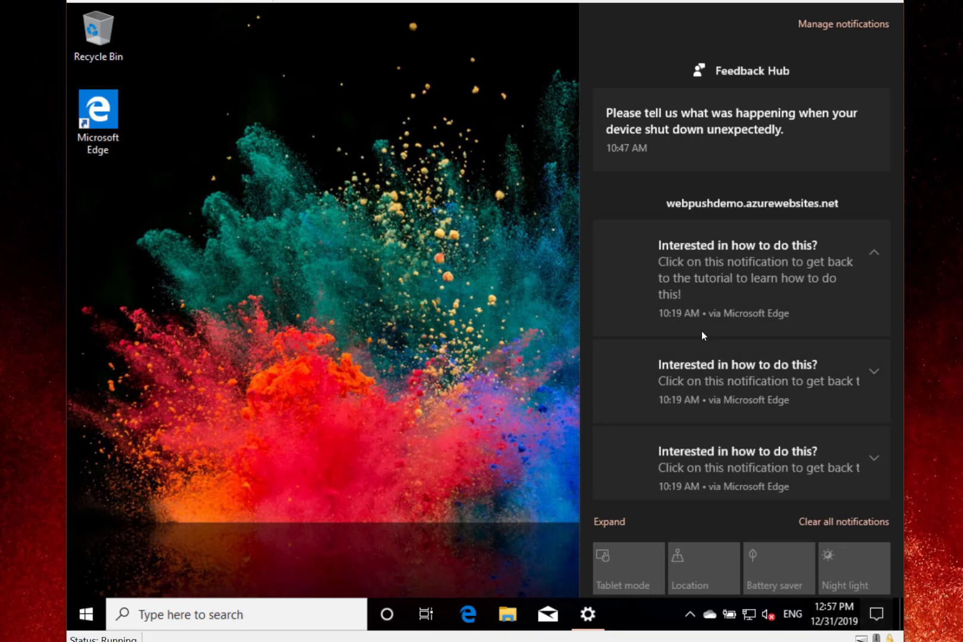
left_click(617, 565)
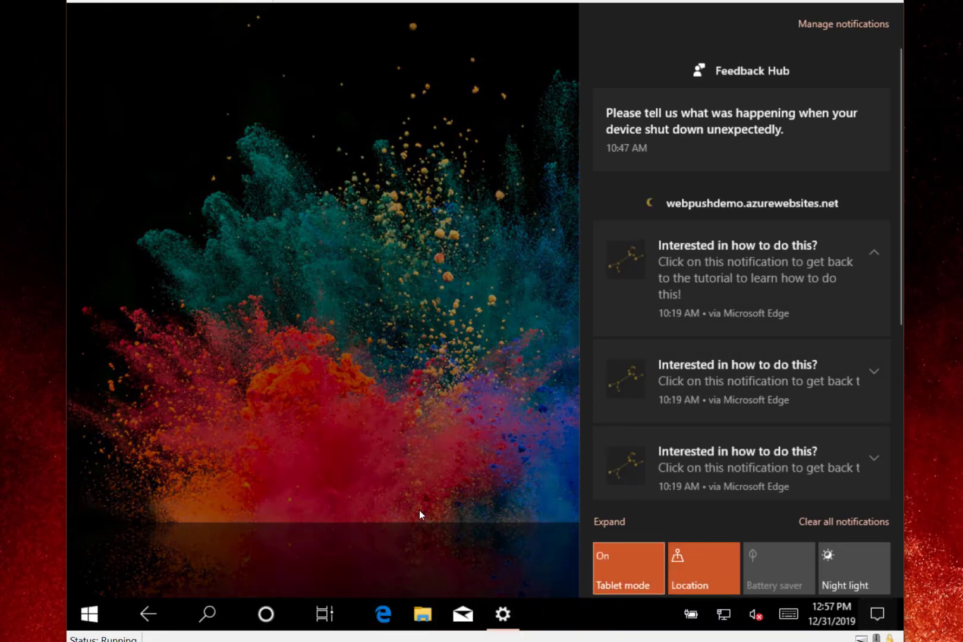
left_click(306, 352)
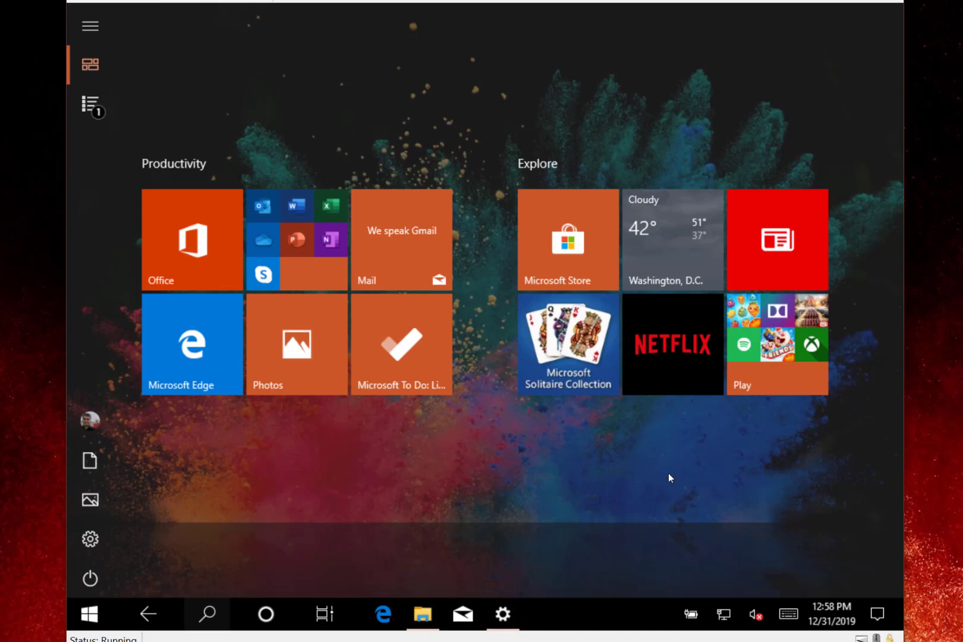
left_click(879, 614)
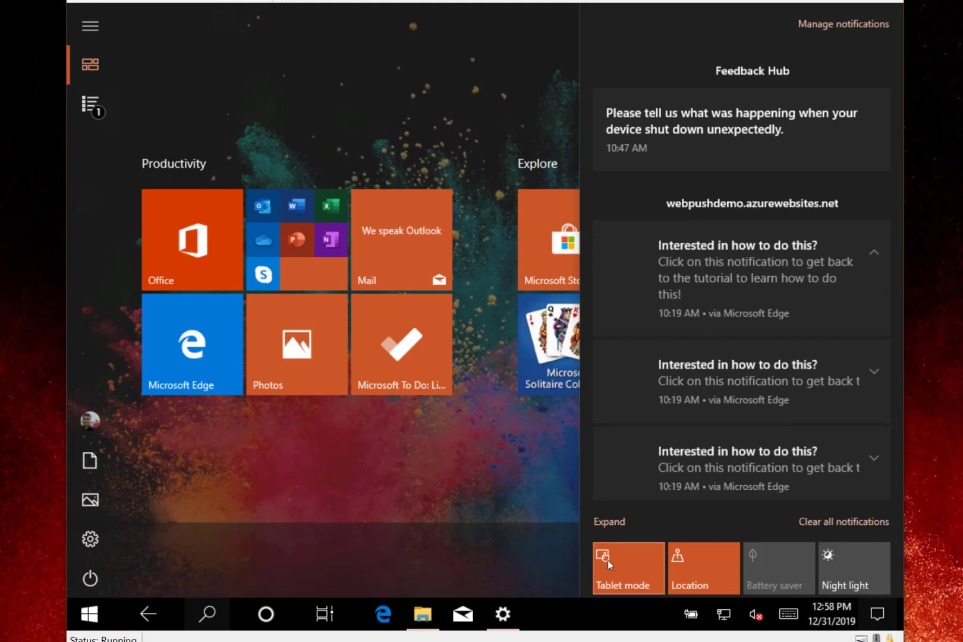
left_click(608, 560)
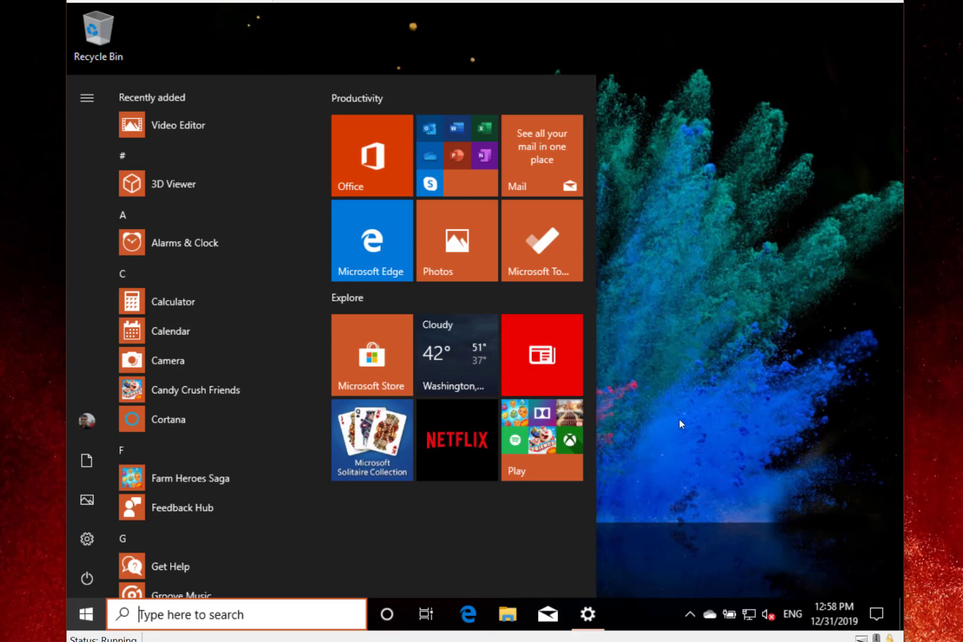
left_click(680, 420)
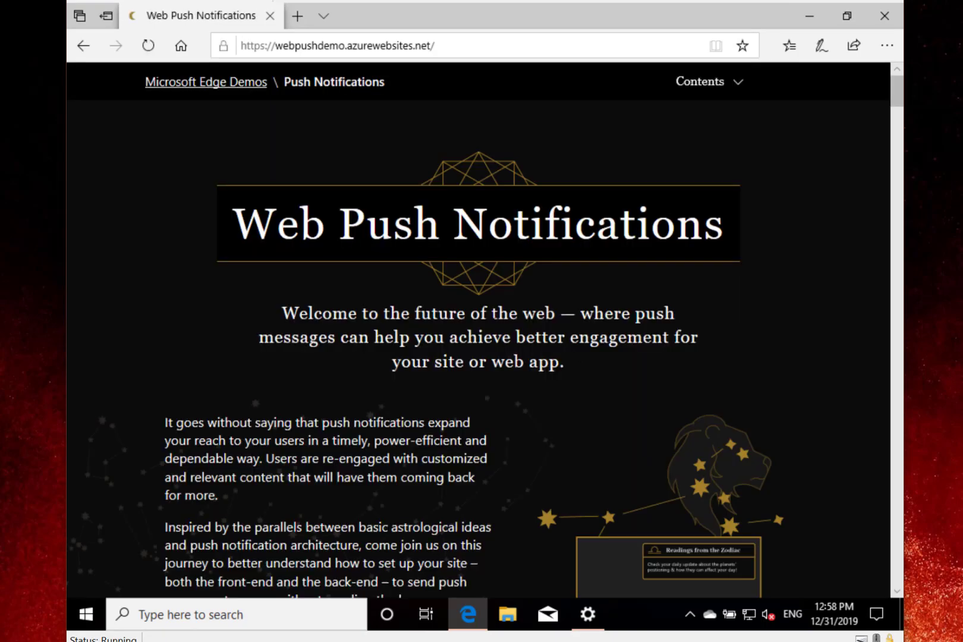
Send test push notifications from the Web Push demo and open the notification's site options.
scroll(487, 345, "down", 10)
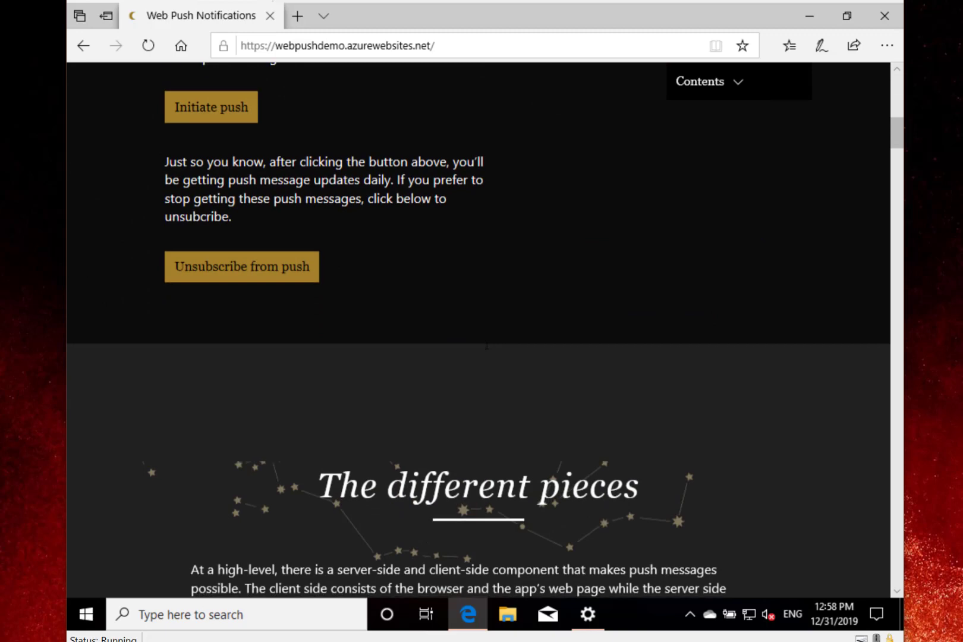
left_click(206, 114)
left_click(199, 115)
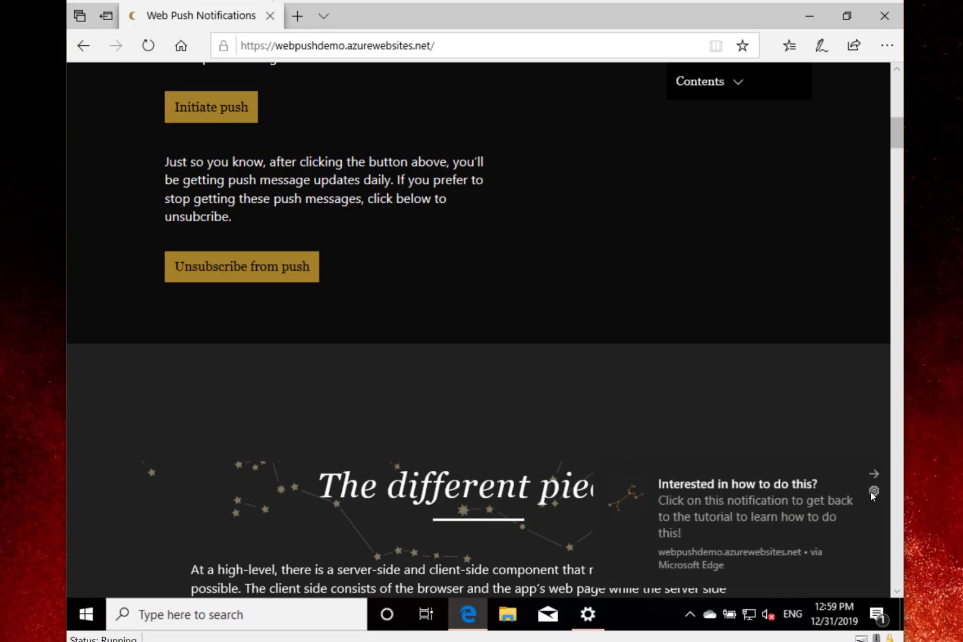
left_click(873, 491)
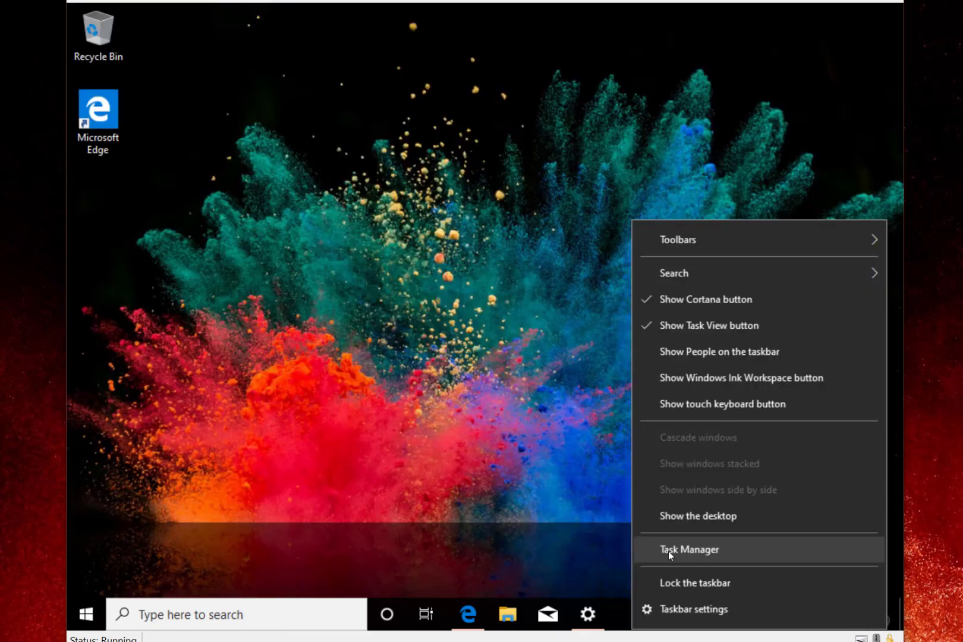
View the CPU and Disk 0 (C:) graphs on Task Manager's Performance tab, then close it with Alt+F4.
left_click(667, 551)
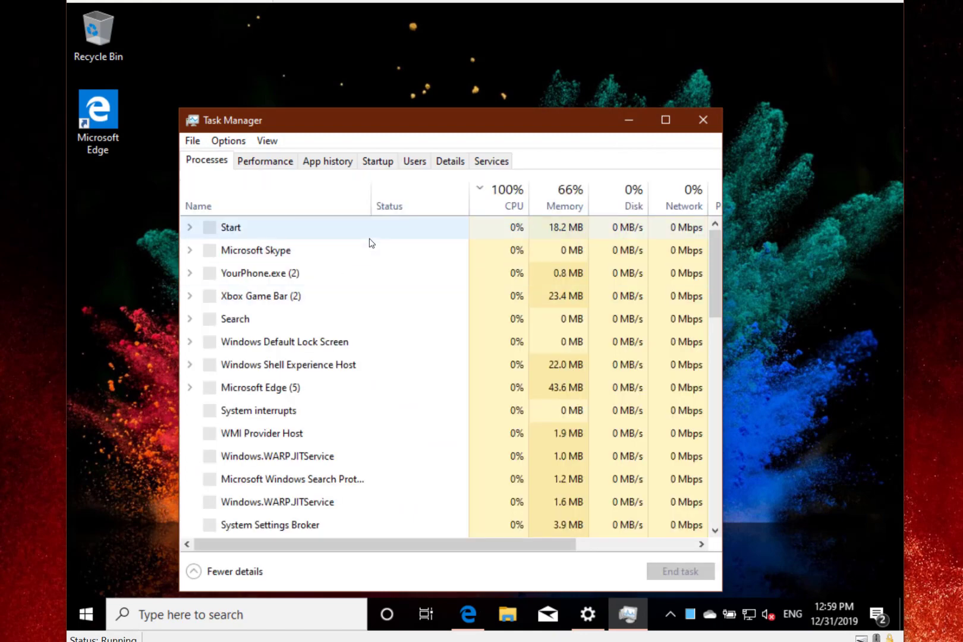
left_click(254, 165)
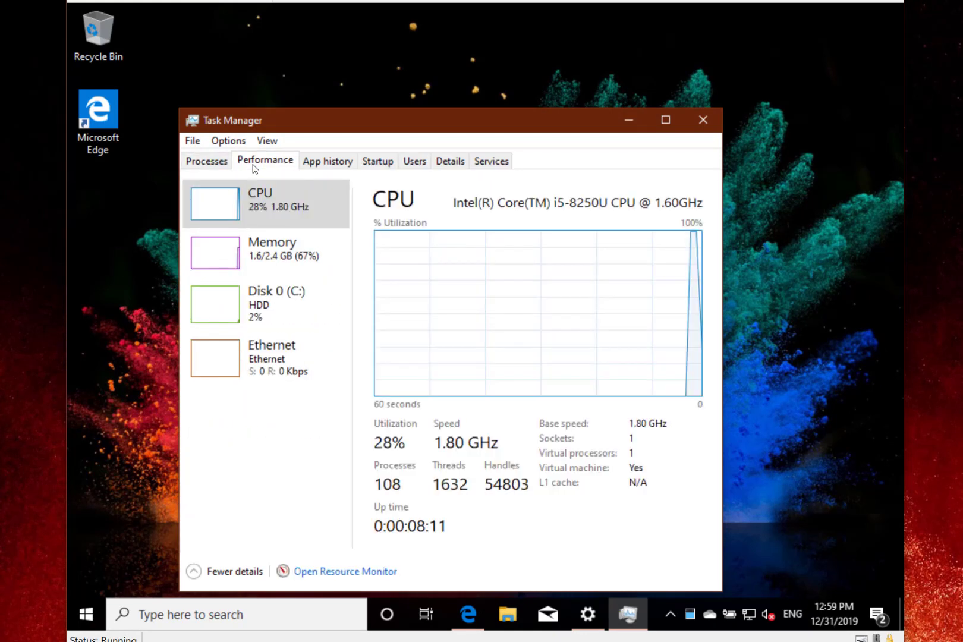
left_click(271, 293)
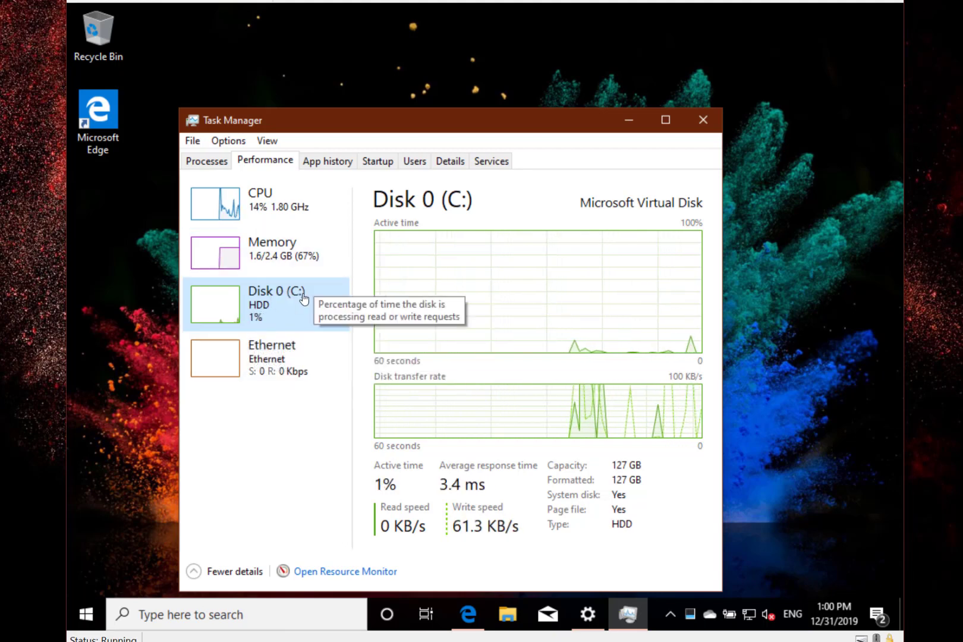
key("alt+F4")
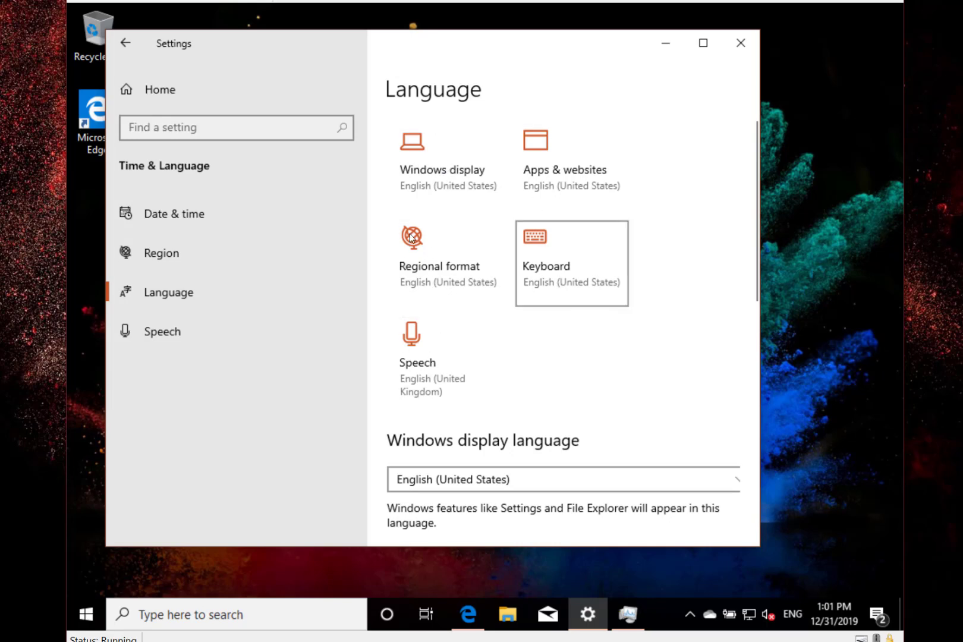
Open the Keyboard settings from the Language page.
left_click(544, 257)
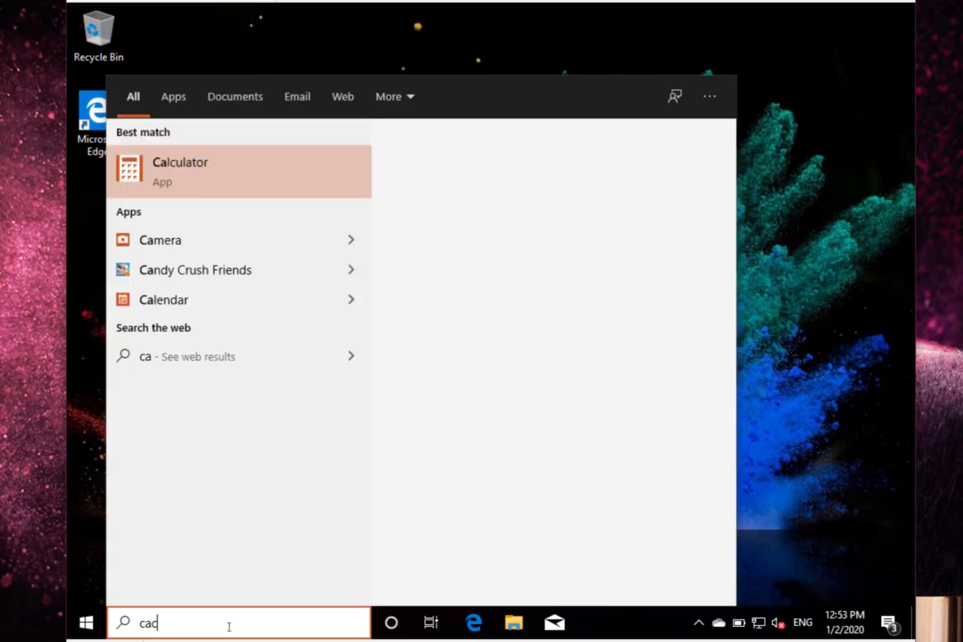
Launch Calculator, pin it in compact always-on-top mode, and open File Explorer beneath it.
left_click(269, 155)
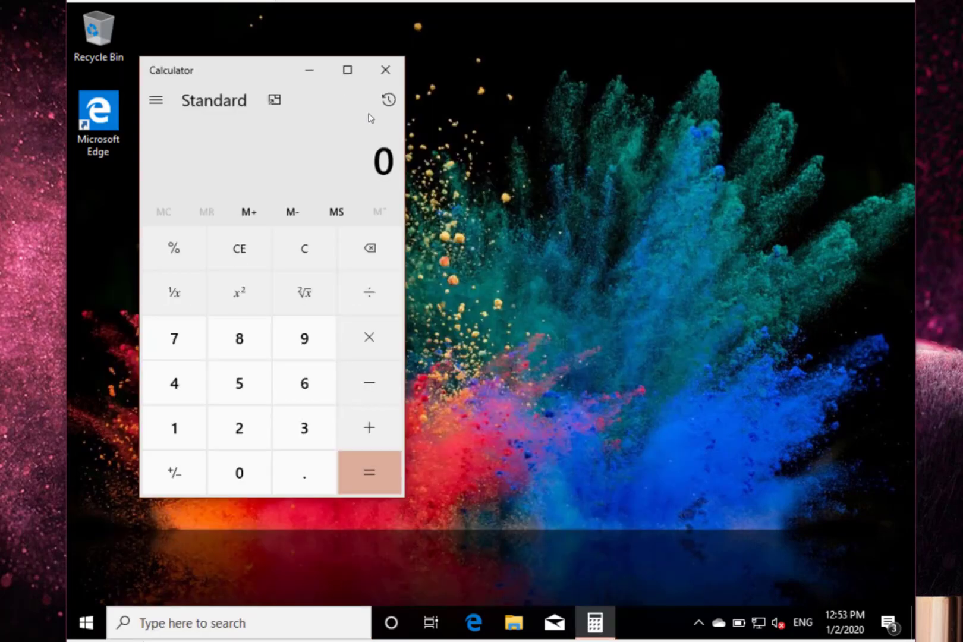
left_click(274, 100)
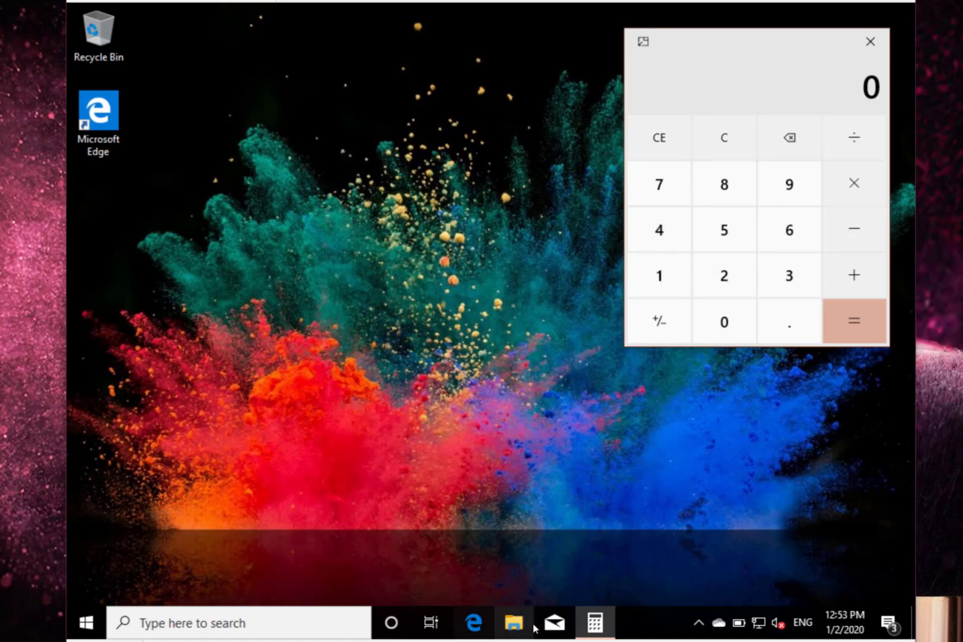
left_click(513, 624)
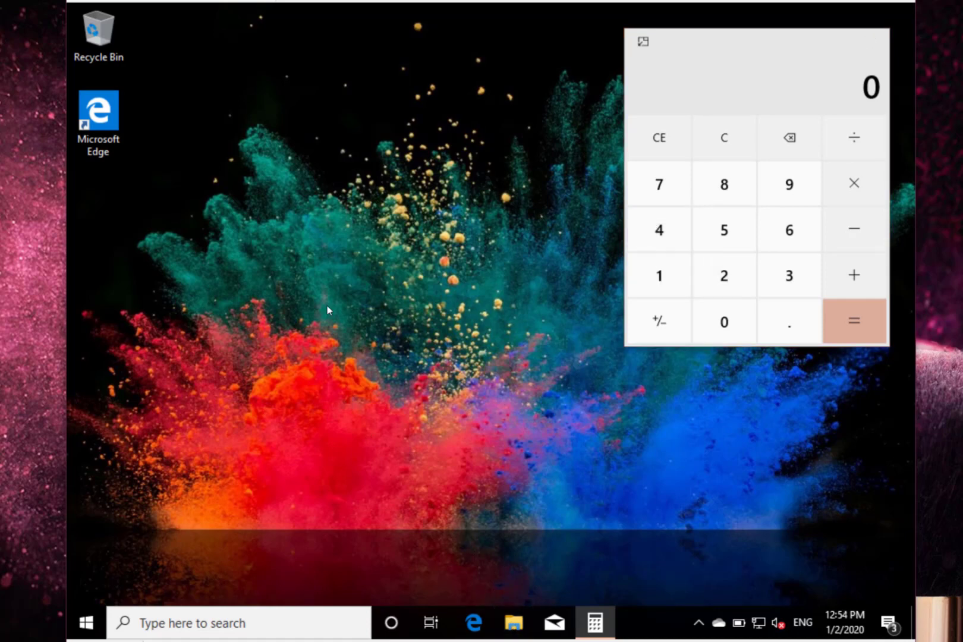